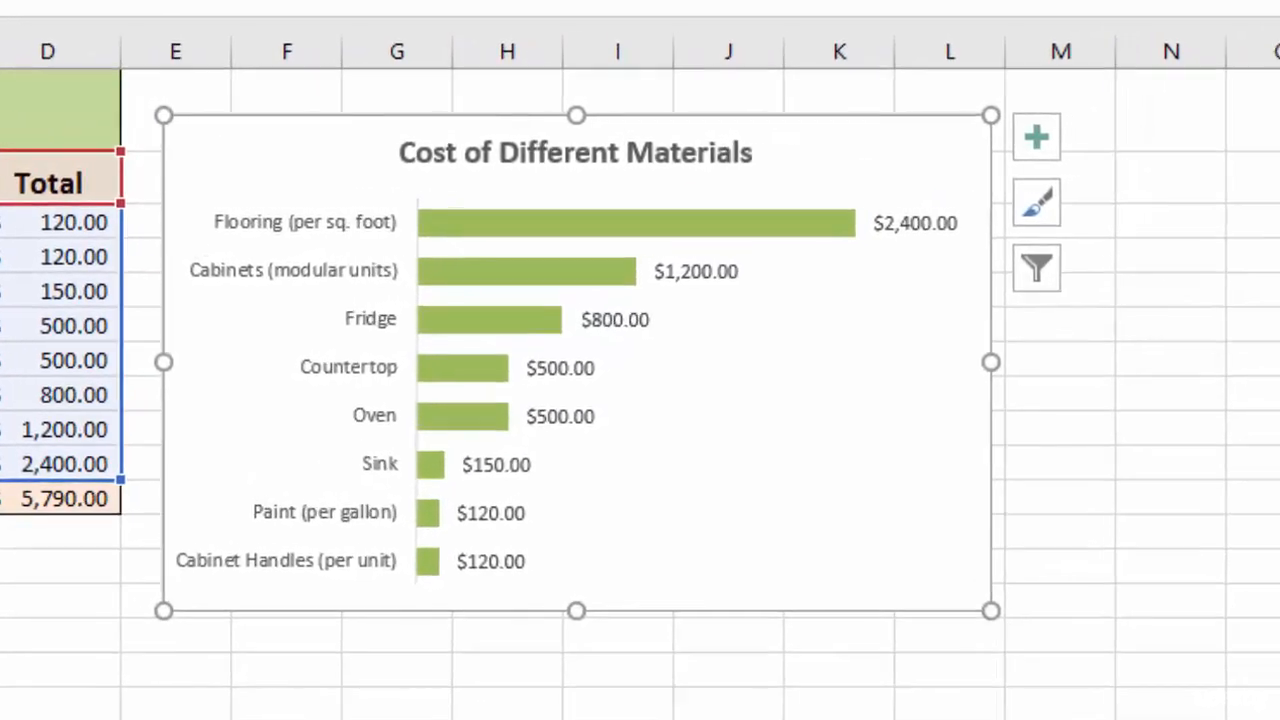
Convert the Cost of Different Materials chart from bars to a Line chart.
{"action": "left_click", "coordinate": [268, 165]}
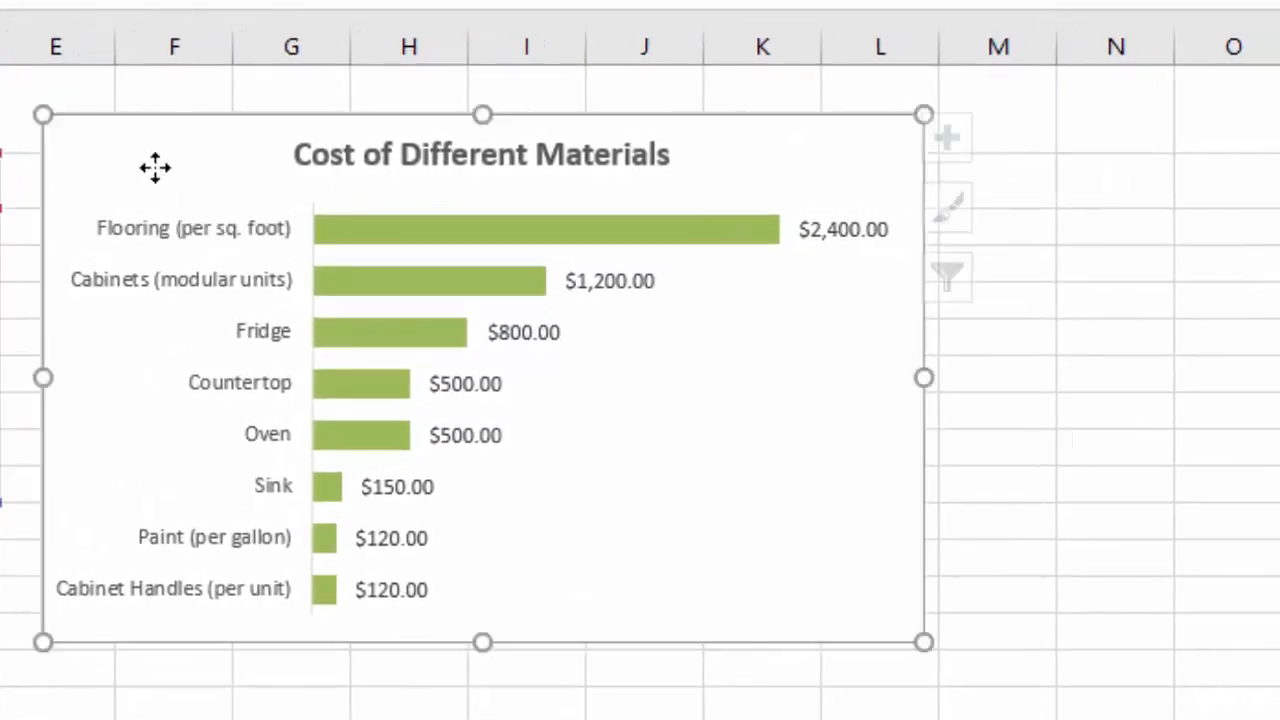
{"action": "right_click", "coordinate": [155, 168]}
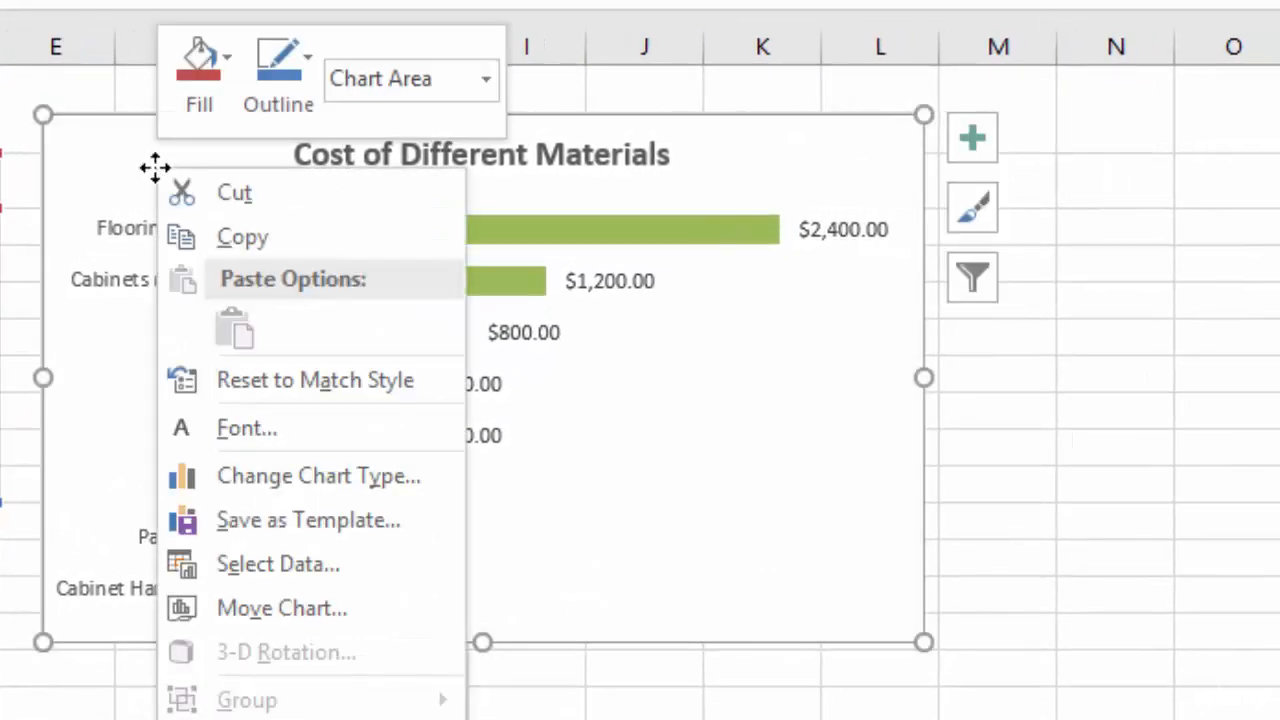
{"action": "left_click", "coordinate": [320, 477]}
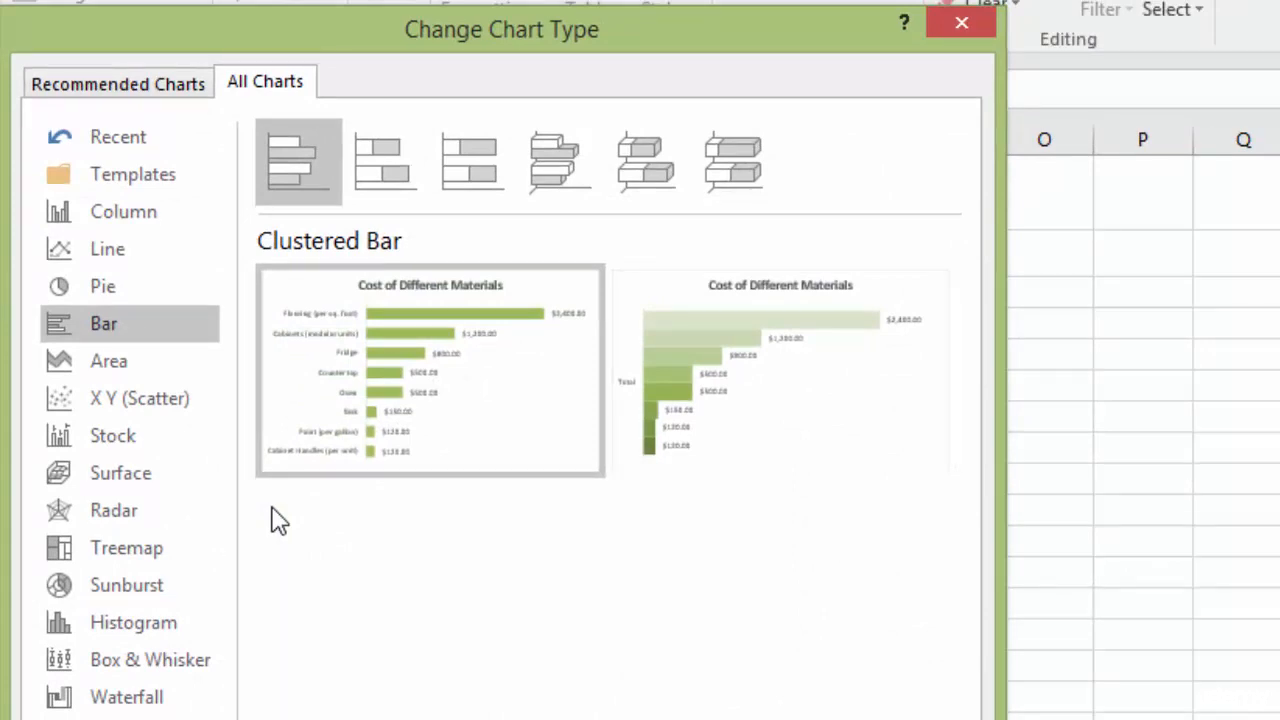
{"action": "left_click", "coordinate": [110, 248]}
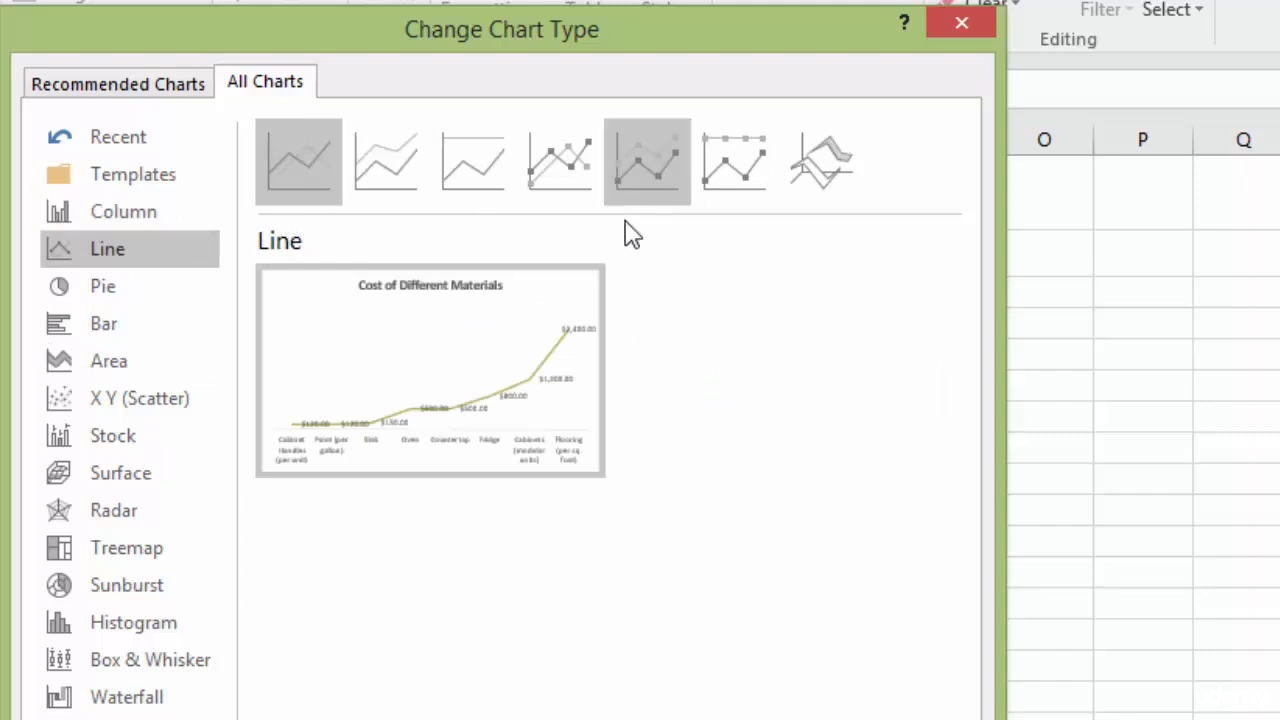
{"action": "mouse_move", "coordinate": [480, 451]}
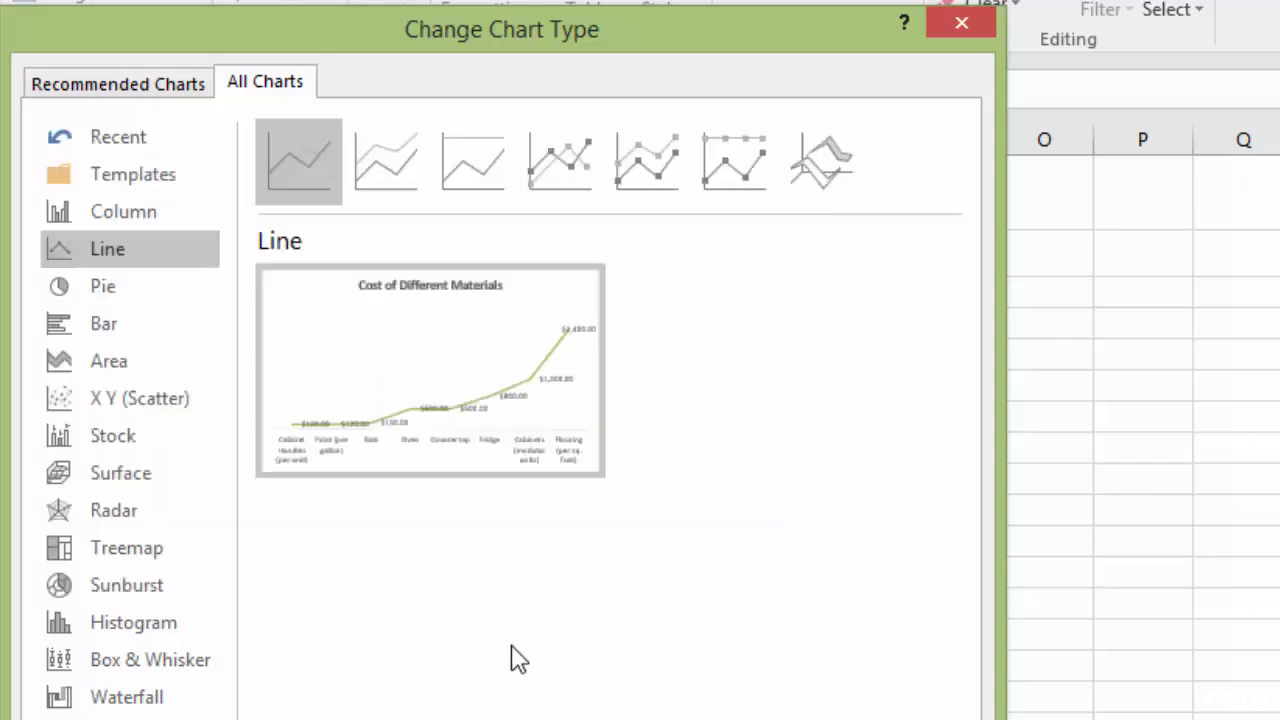
{"action": "key", "text": "Return"}
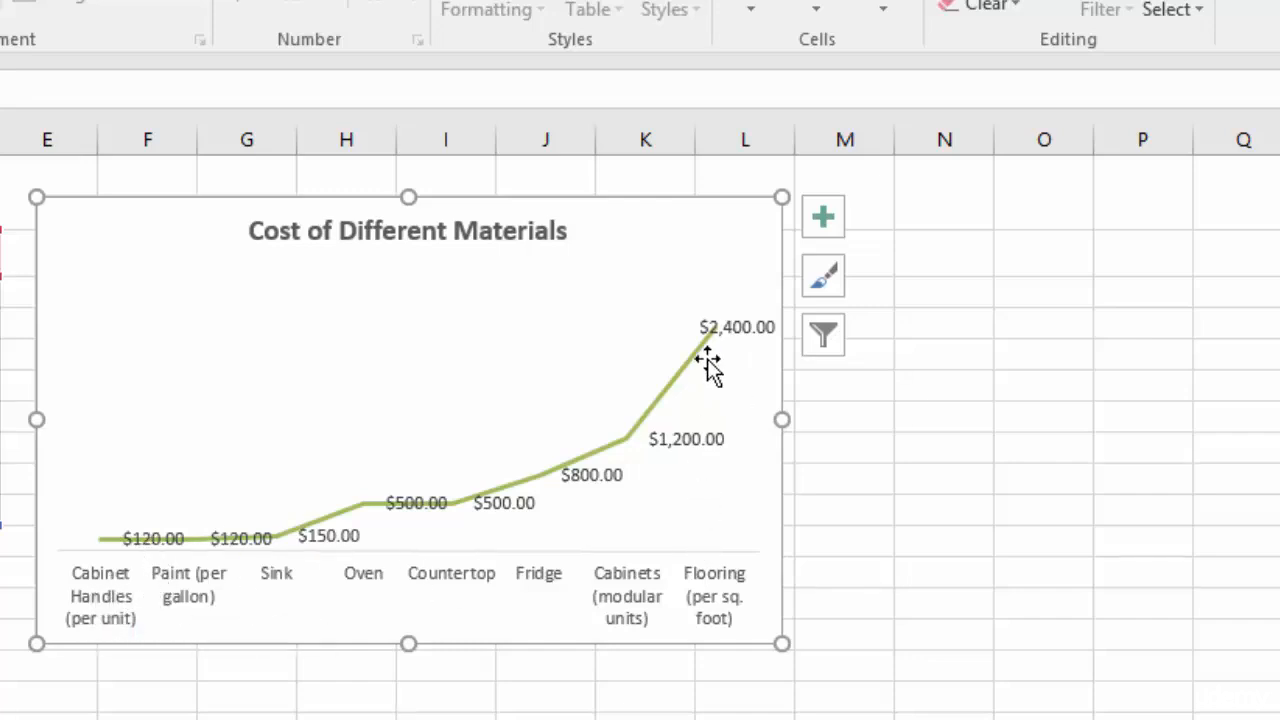
Recolour the chart line red with a monochromatic colour scheme.
{"action": "left_click", "coordinate": [824, 286]}
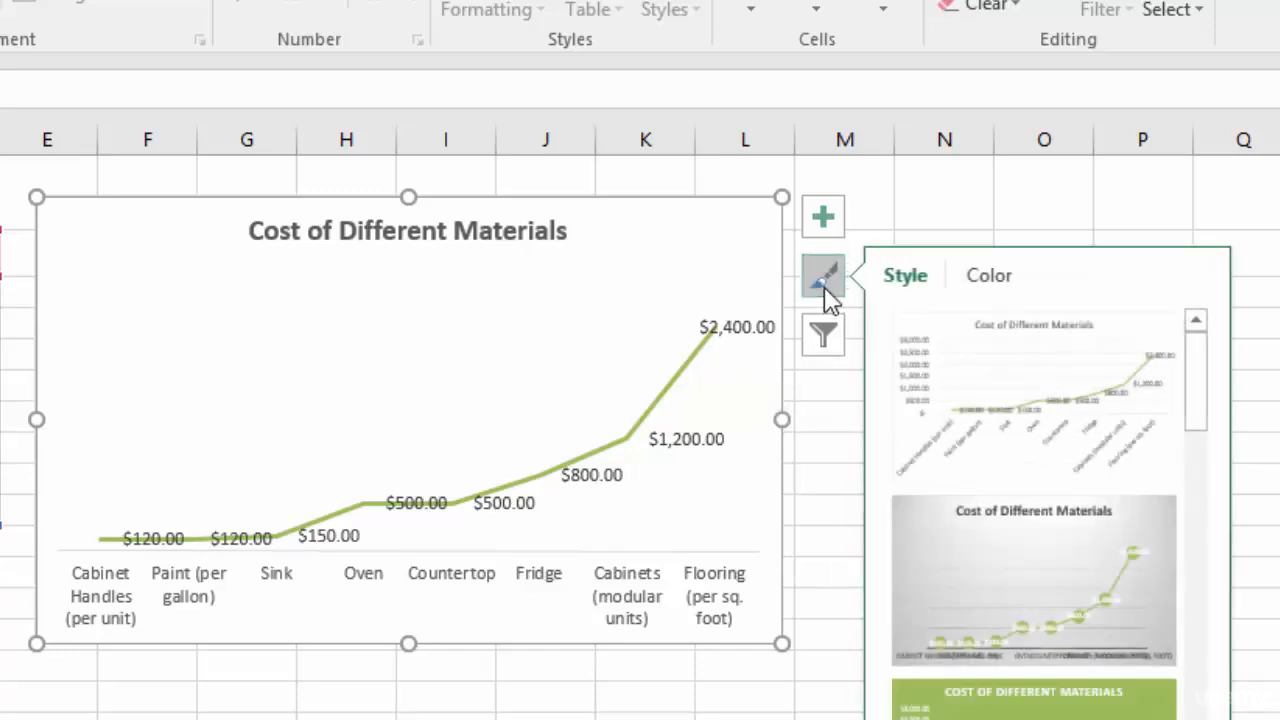
{"action": "left_click", "coordinate": [992, 283]}
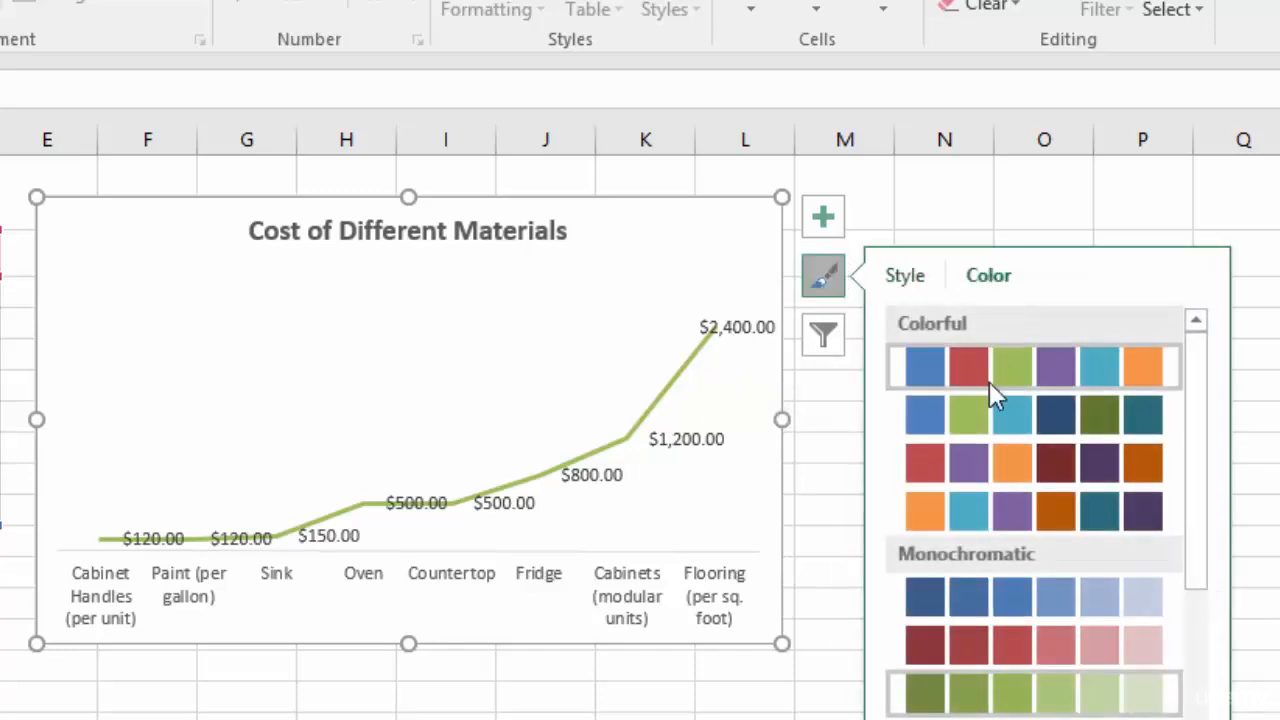
{"action": "left_click", "coordinate": [1009, 655]}
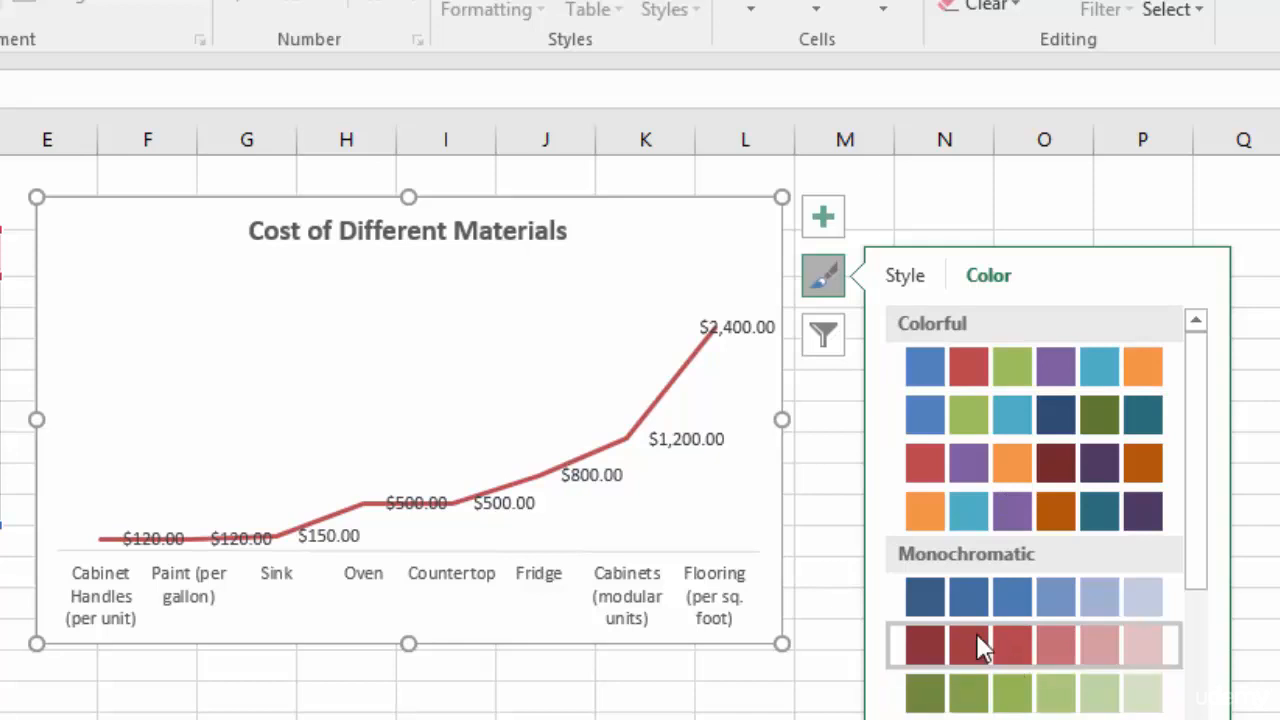
{"action": "left_click", "coordinate": [816, 281]}
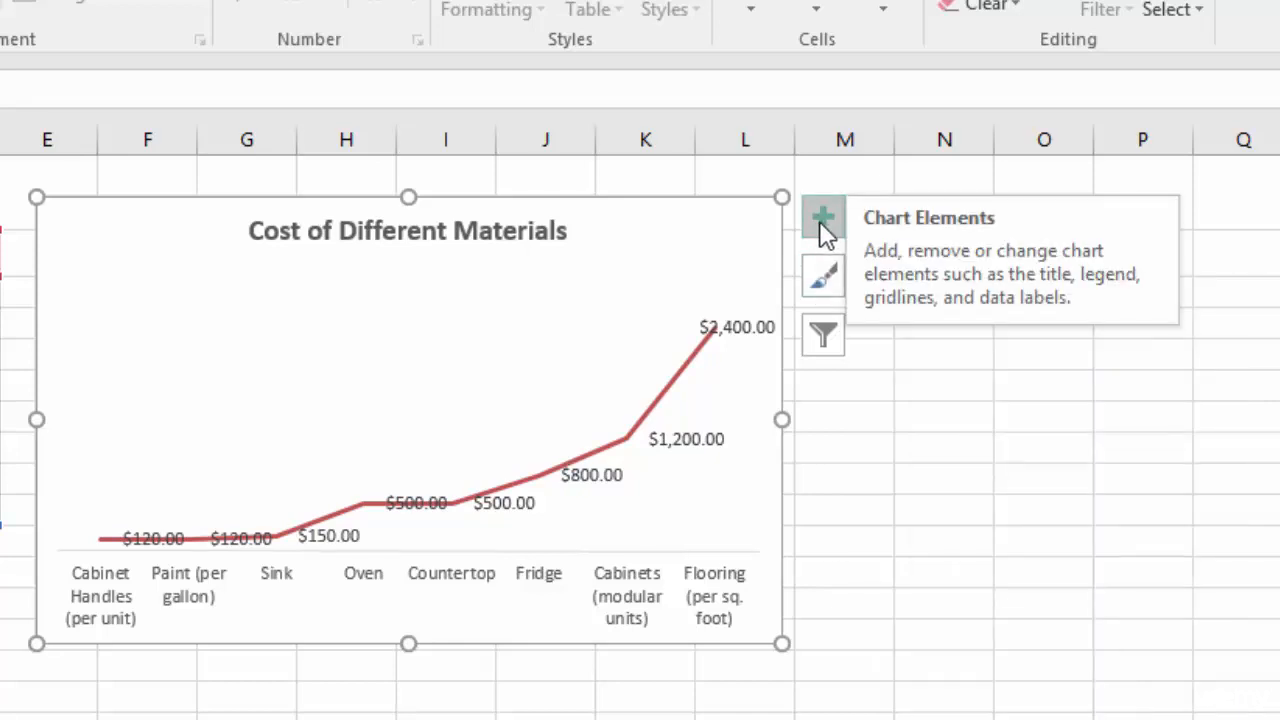
Show the primary vertical value axis and remove the data labels from the line.
{"action": "left_click", "coordinate": [819, 220]}
{"action": "left_click", "coordinate": [1086, 243]}
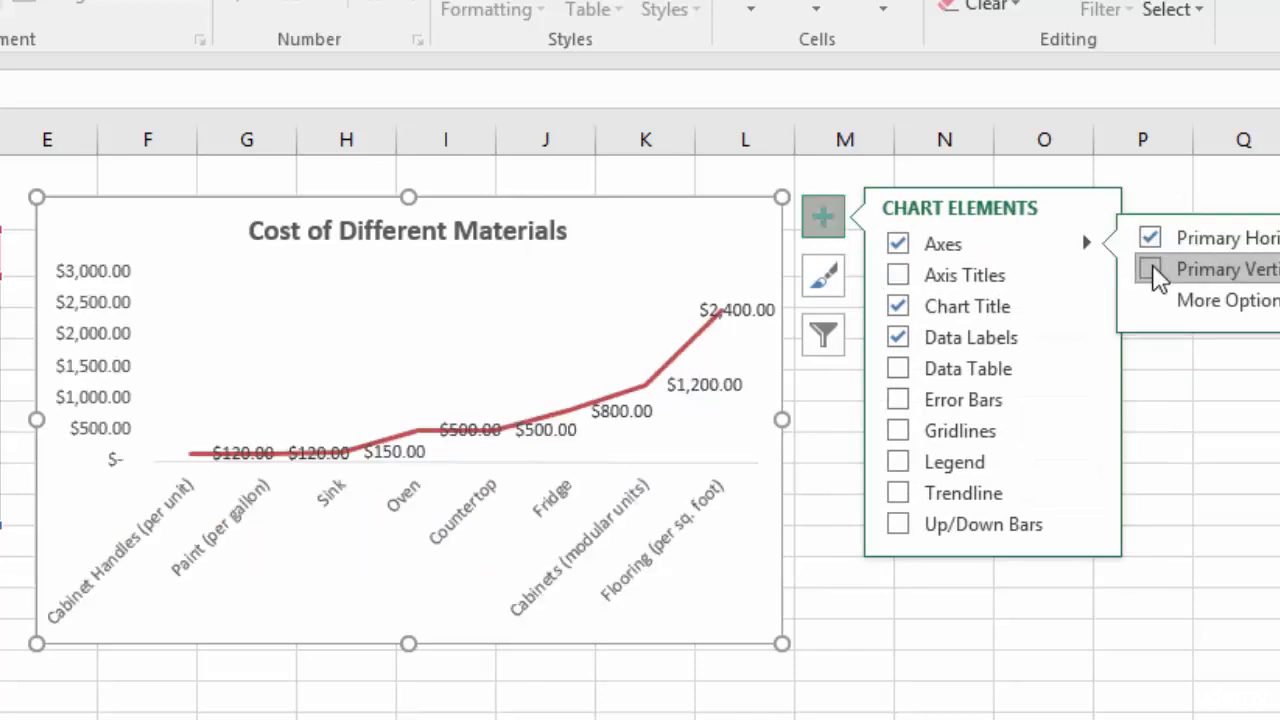
{"action": "left_click", "coordinate": [1152, 267]}
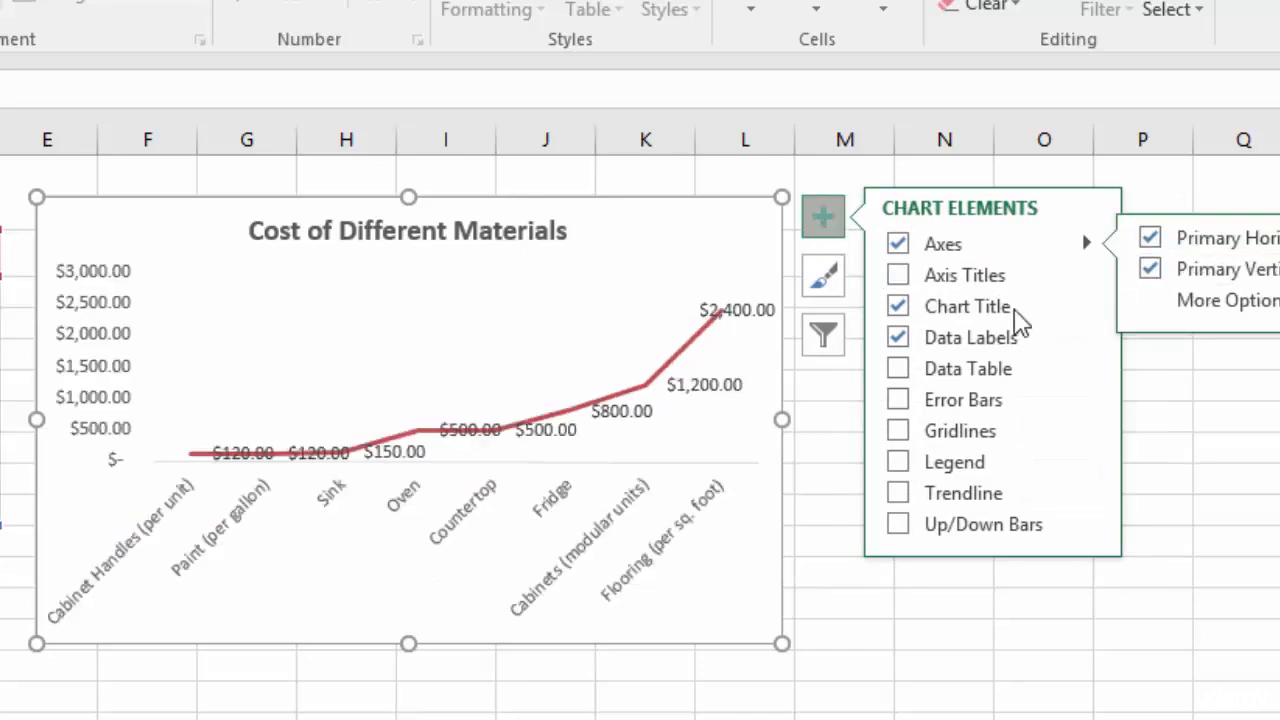
{"action": "left_click", "coordinate": [906, 334]}
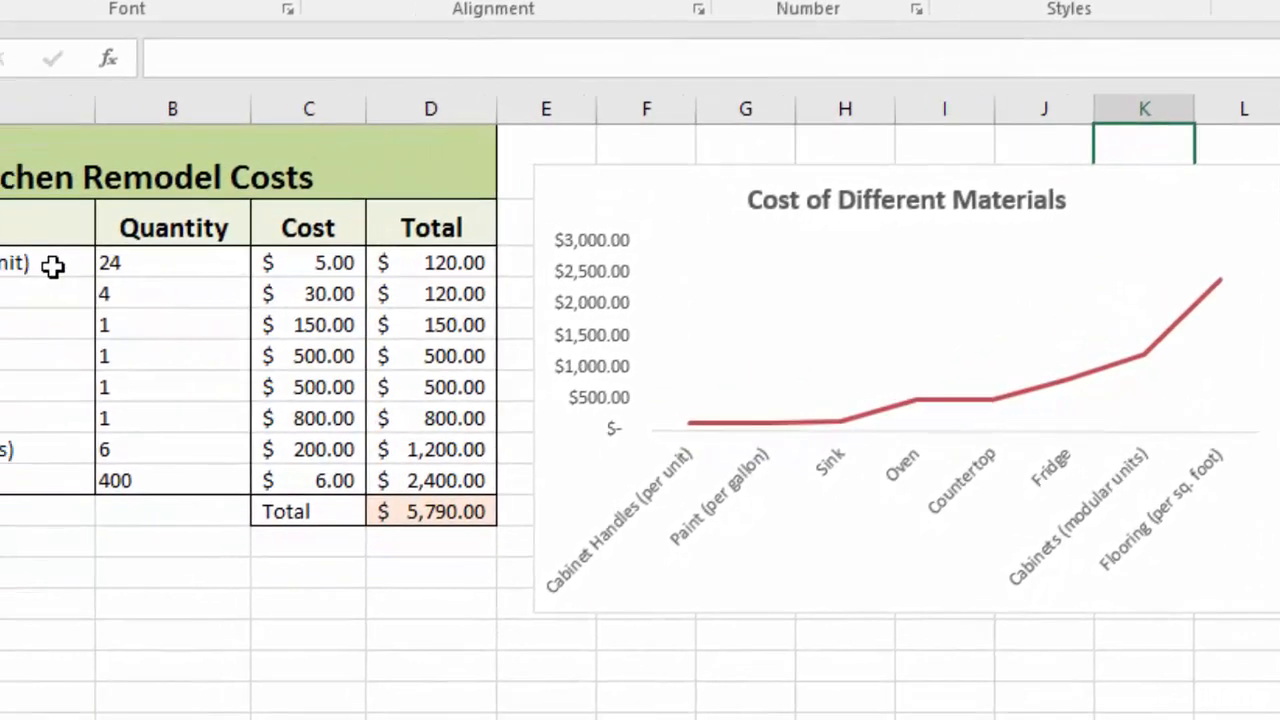
Remove '(per unit)' and '(per gallon)' from the Cabinet Handles and Paint names in A3 and A4.
{"action": "left_click", "coordinate": [52, 265]}
{"action": "double_click", "coordinate": [52, 265]}
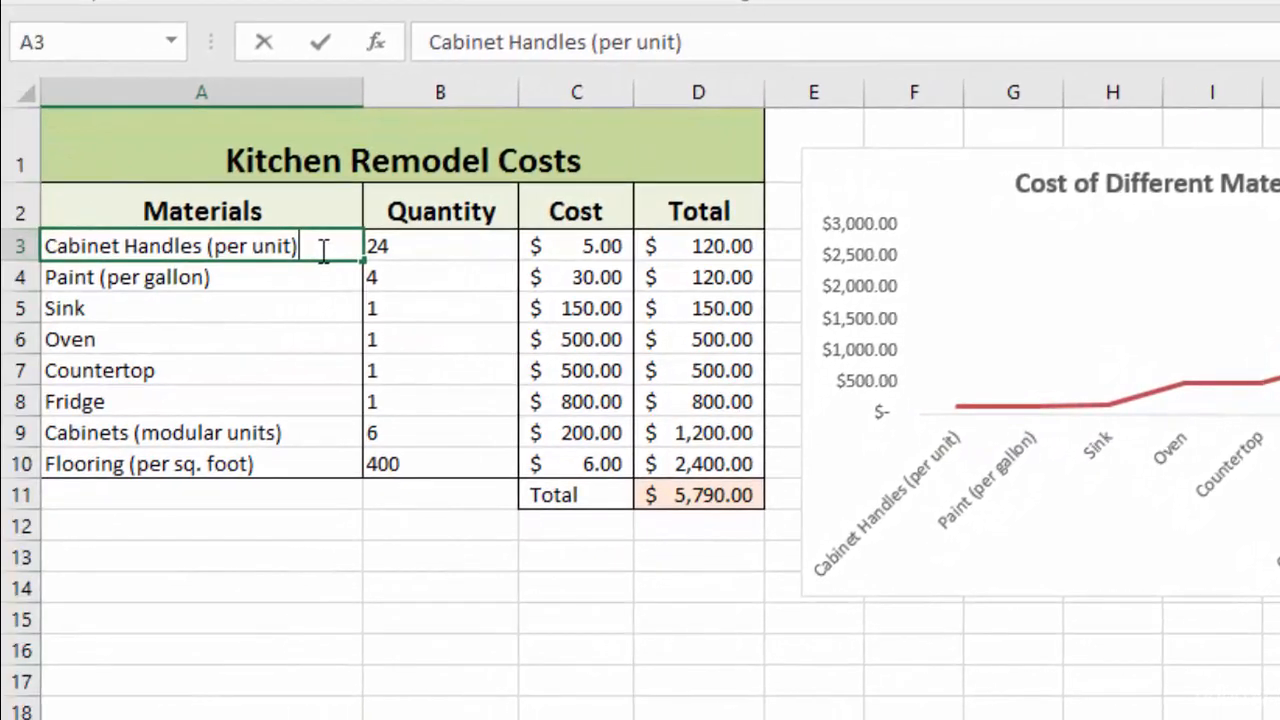
{"action": "left_click_drag", "start_coordinate": [52, 265], "coordinate": [0, 266]}
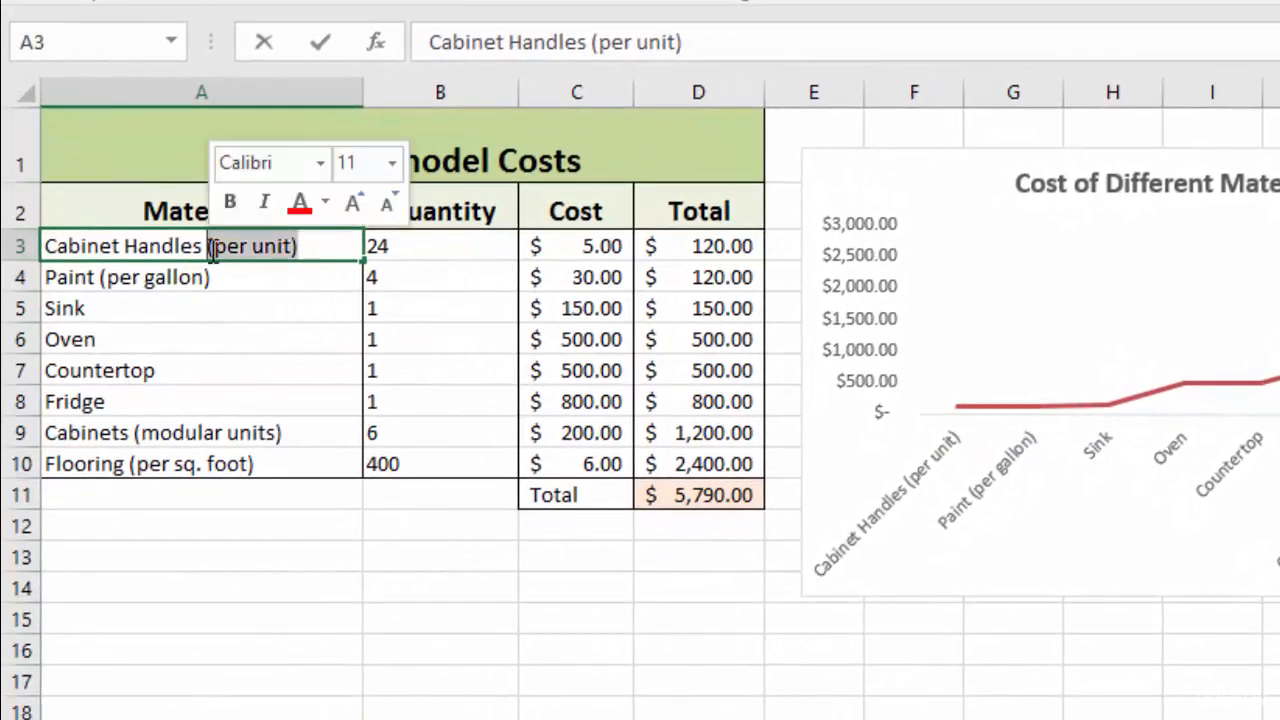
{"action": "key", "text": "BackSpace"}
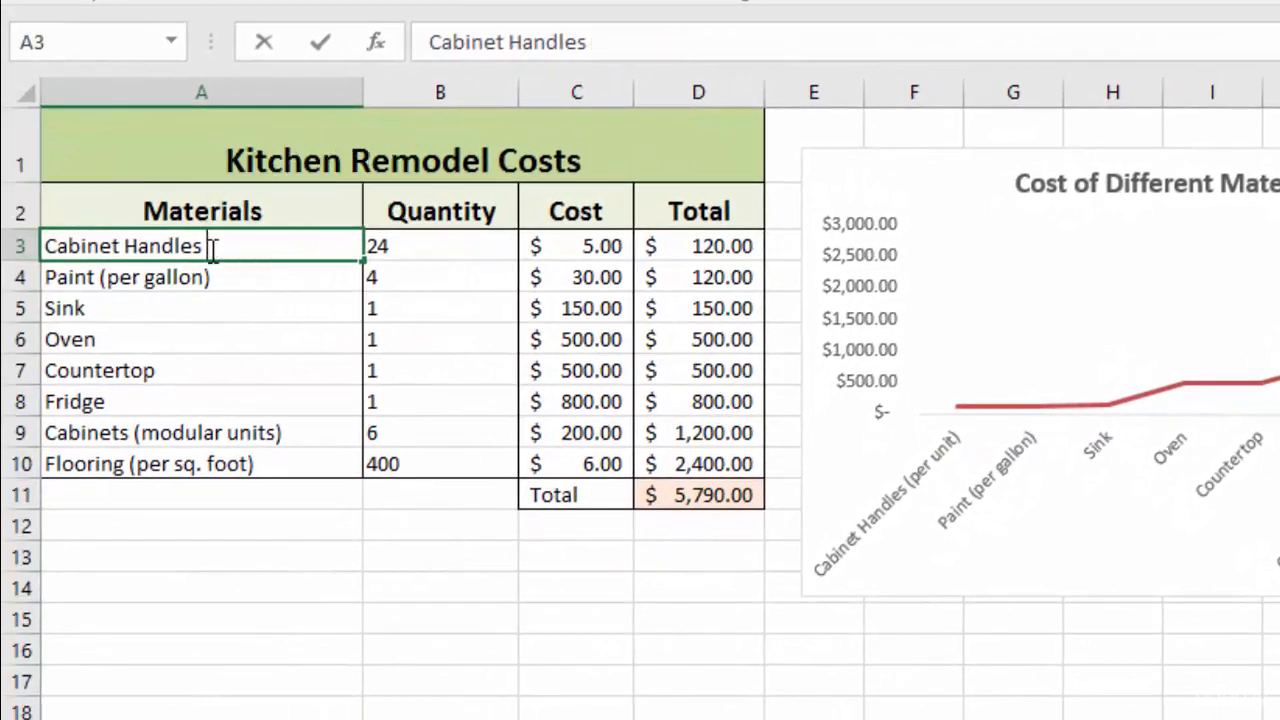
{"action": "left_click", "coordinate": [237, 281]}
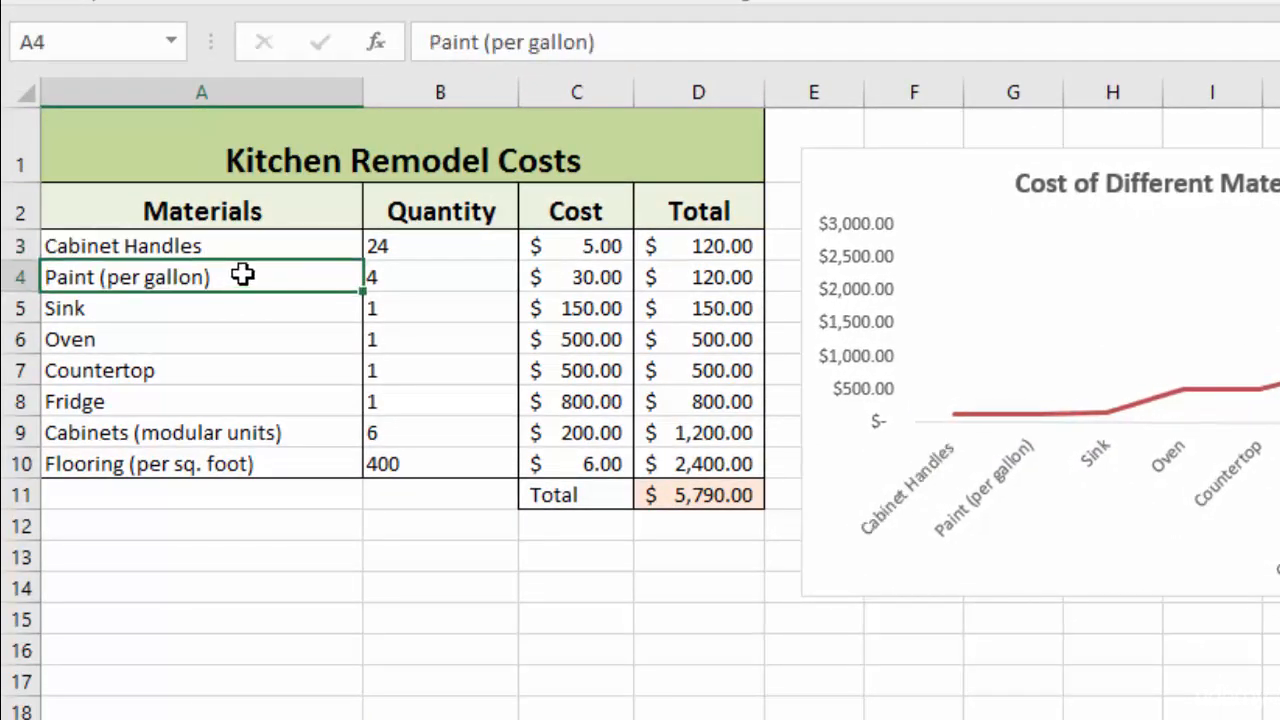
{"action": "double_click", "coordinate": [244, 277]}
{"action": "left_click_drag", "start_coordinate": [244, 277], "coordinate": [104, 277]}
{"action": "key", "text": "BackSpace"}
Remove '(modular units)' and '(per sq. foot)' from the Cabinets and Flooring names in A9 and A10.
{"action": "left_click", "coordinate": [285, 433]}
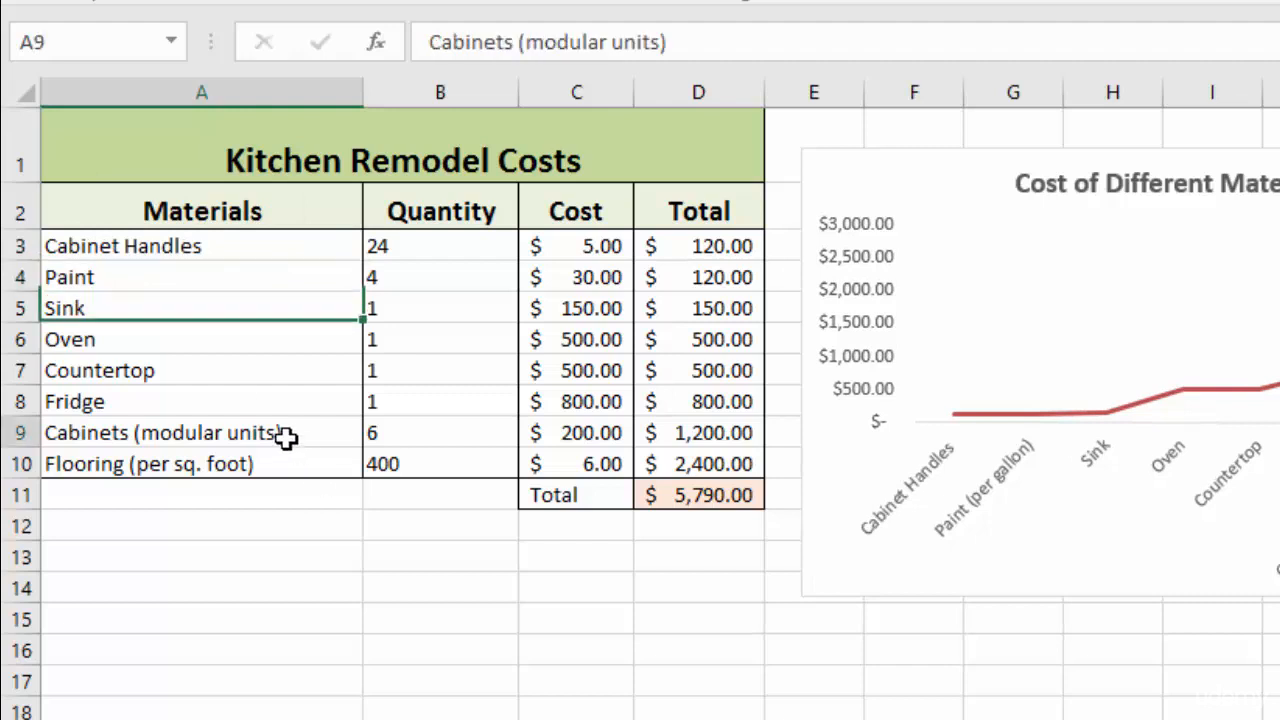
{"action": "double_click", "coordinate": [285, 433]}
{"action": "left_click_drag", "start_coordinate": [285, 433], "coordinate": [137, 432]}
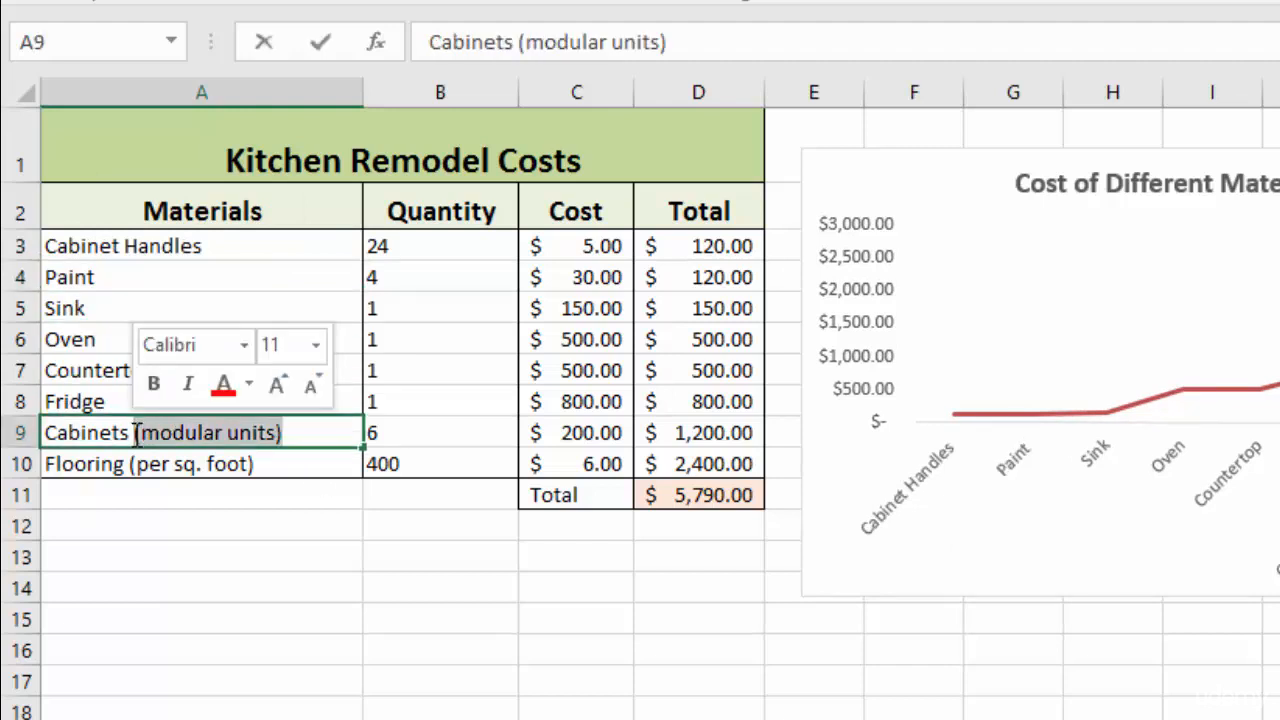
{"action": "key", "text": "BackSpace"}
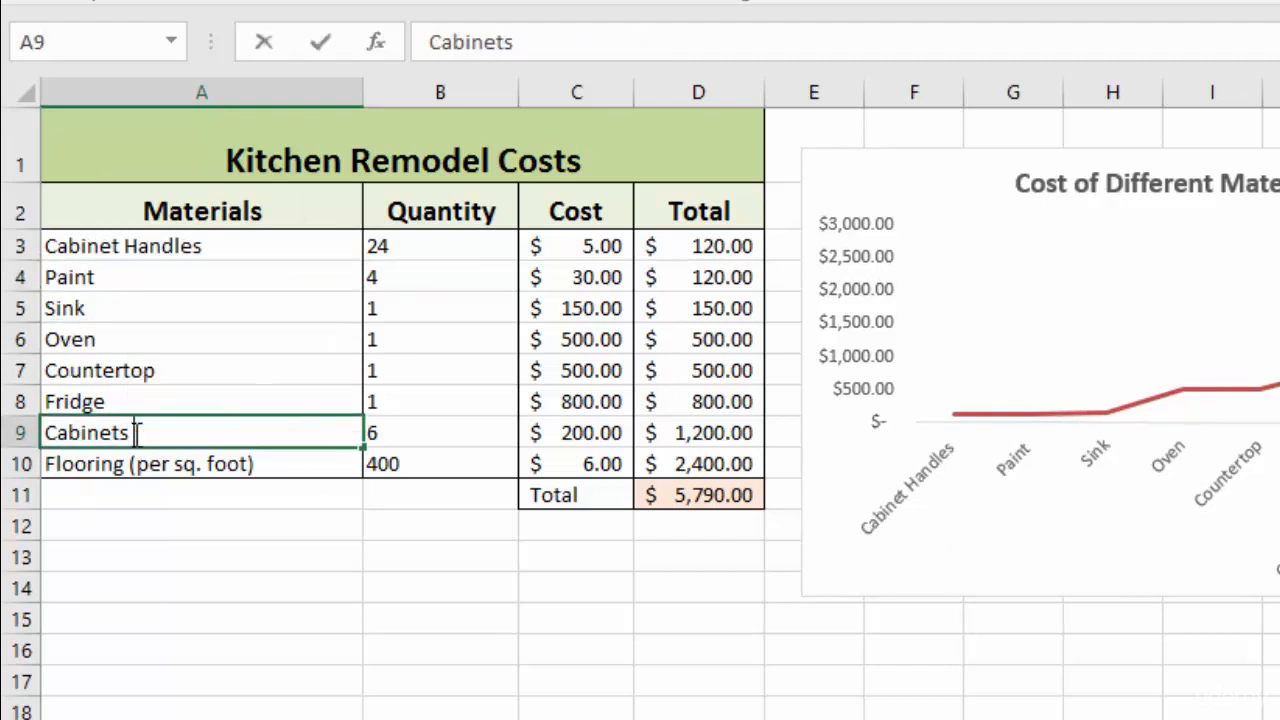
{"action": "left_click", "coordinate": [274, 466]}
{"action": "double_click", "coordinate": [278, 464]}
{"action": "left_click_drag", "start_coordinate": [278, 464], "coordinate": [132, 476]}
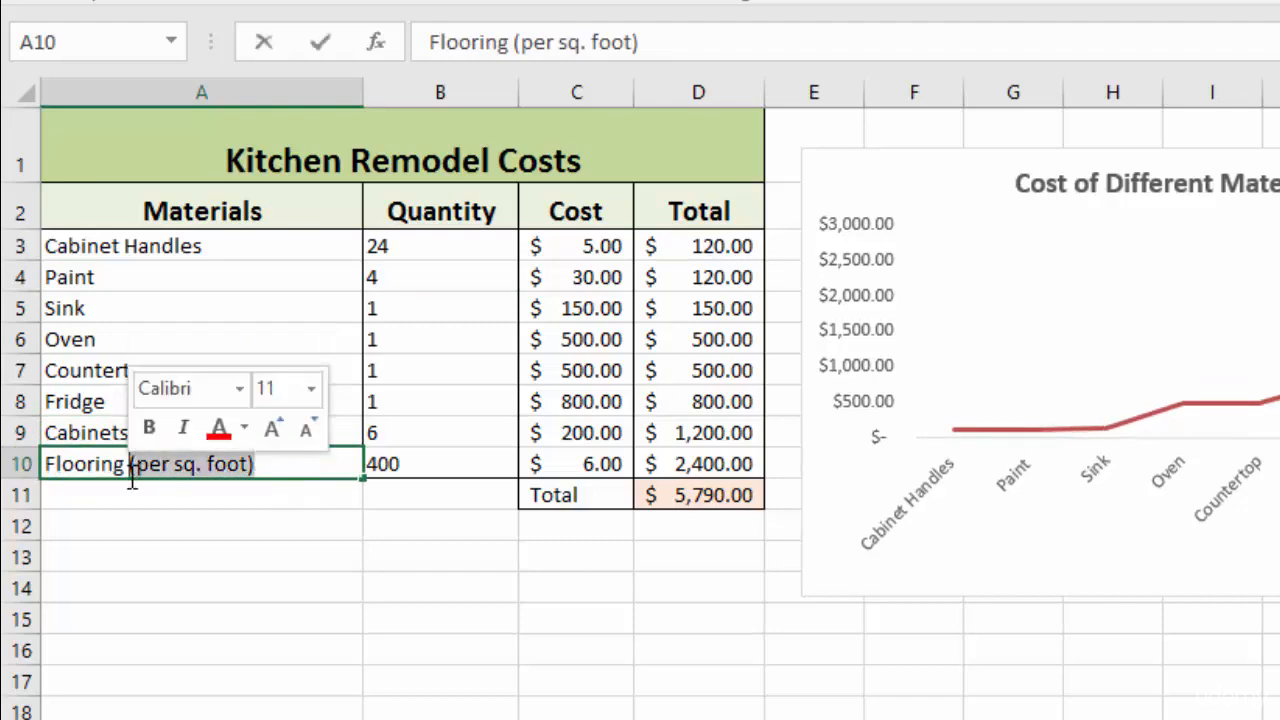
{"action": "key", "text": "BackSpace"}
{"action": "key", "text": "Return"}
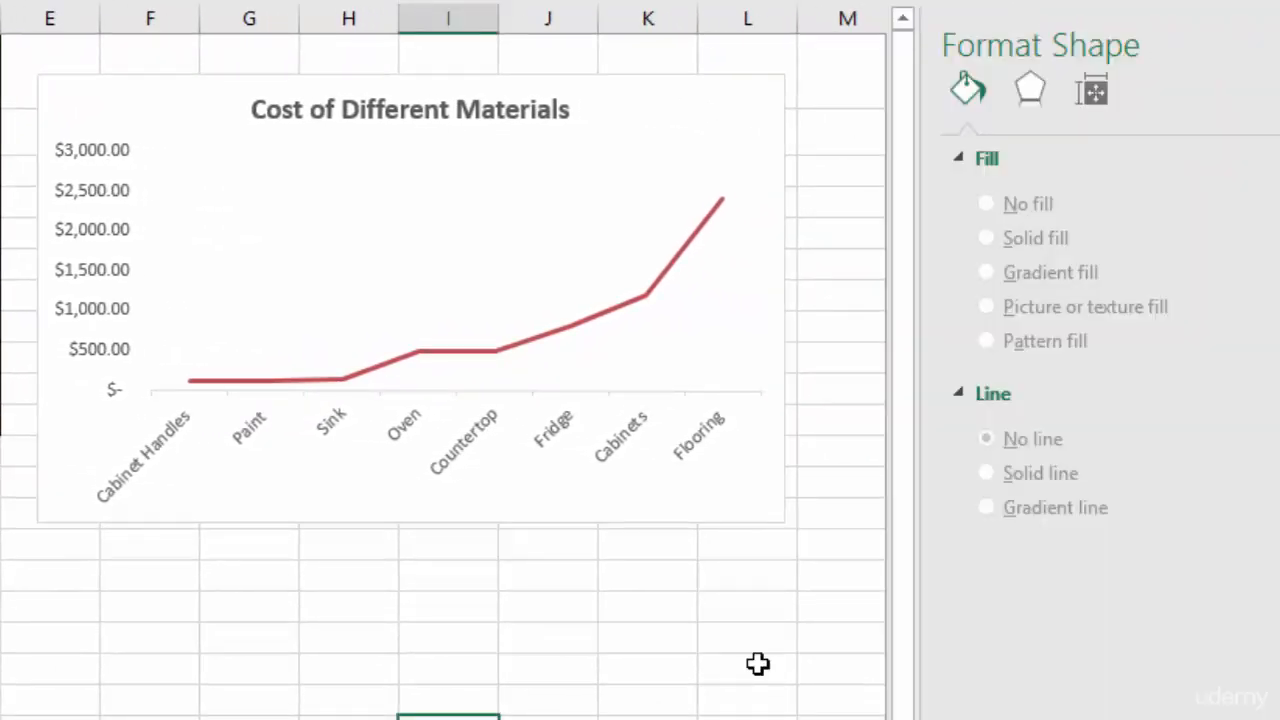
Set the materials chart's horizontal axis position to On tick marks.
{"action": "left_click", "coordinate": [497, 432]}
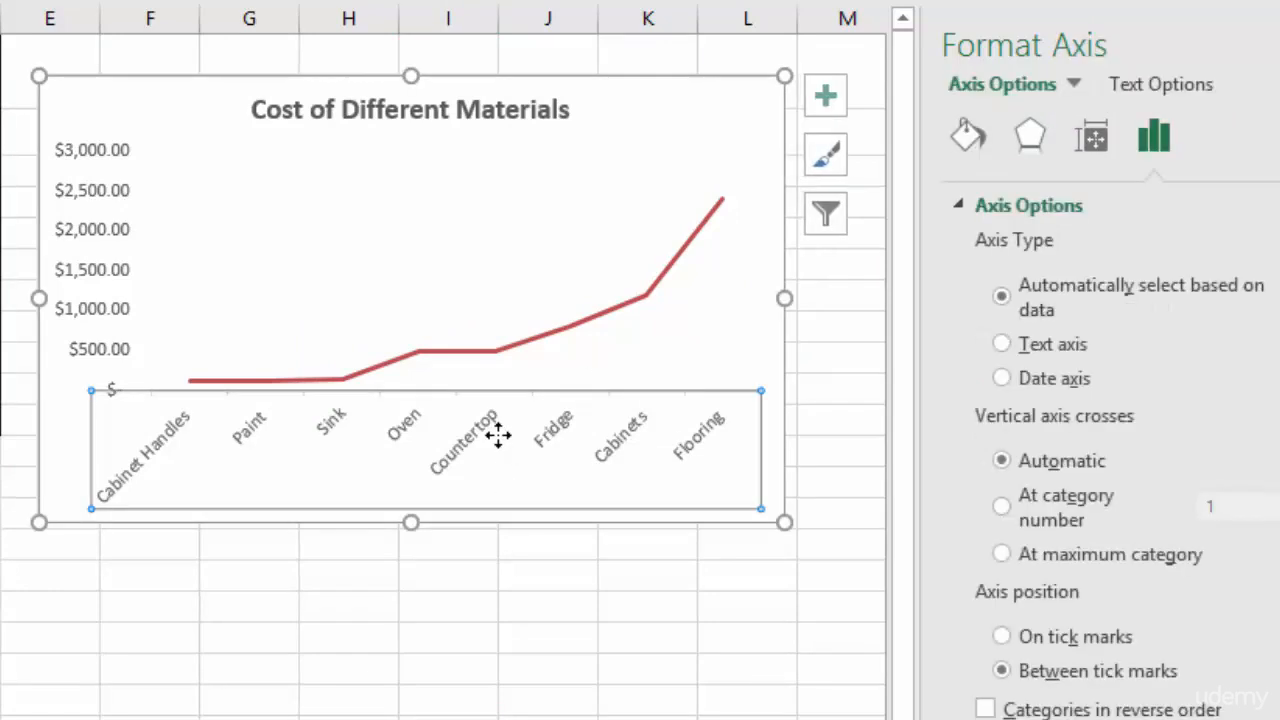
{"action": "mouse_move", "coordinate": [196, 390]}
{"action": "left_click", "coordinate": [1002, 637]}
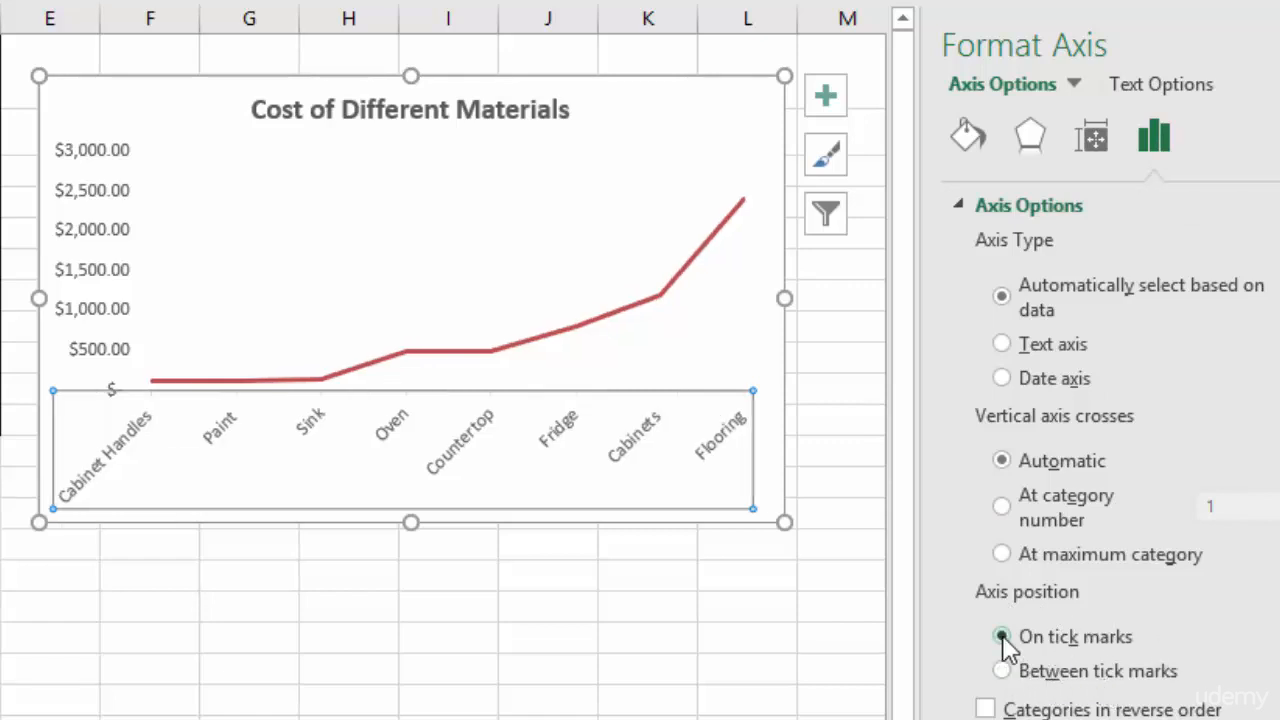
{"action": "left_click", "coordinate": [661, 592]}
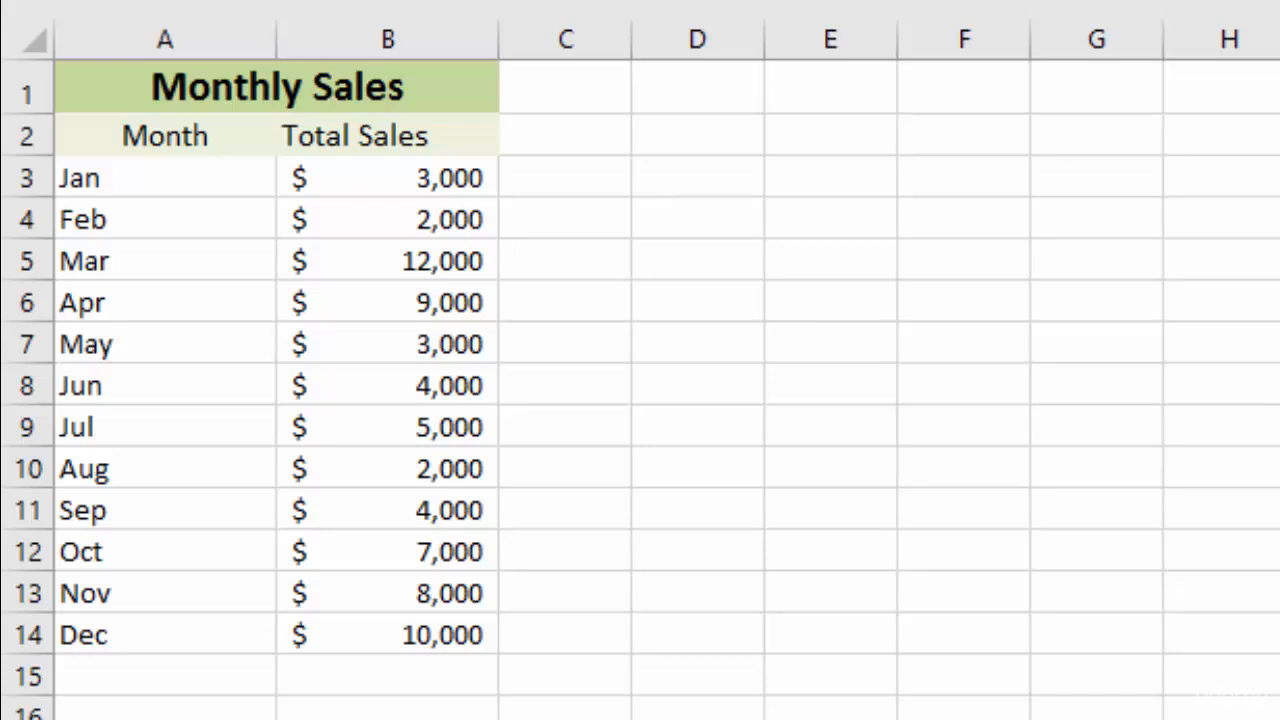
Select the month and Total Sales data and insert the recommended Line chart.
{"action": "left_click_drag", "start_coordinate": [143, 134], "coordinate": [409, 617]}
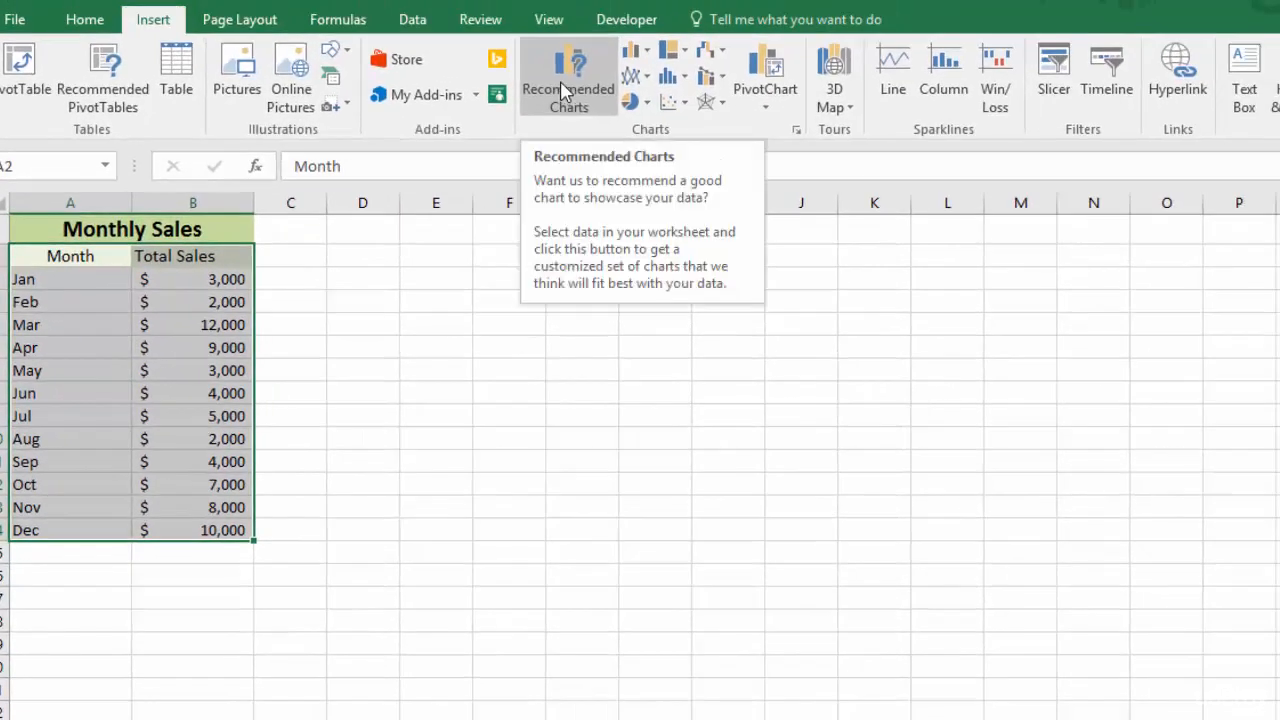
{"action": "left_click", "coordinate": [565, 92]}
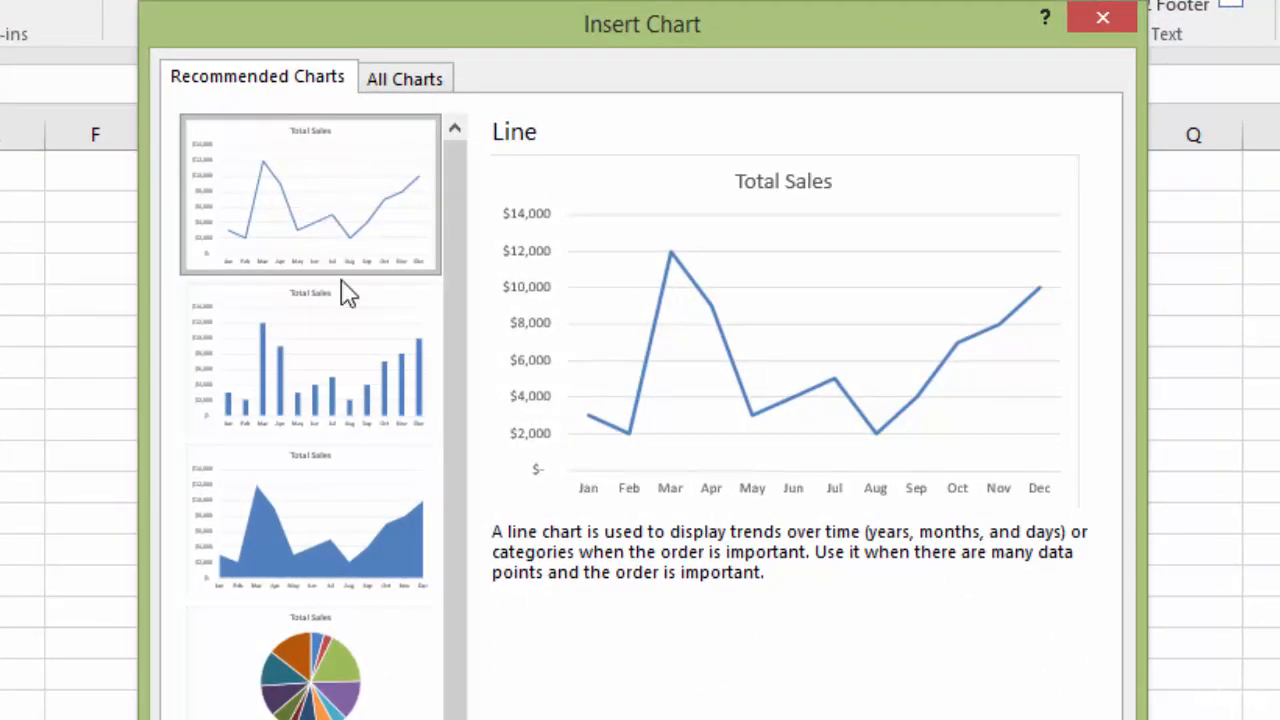
{"action": "left_click", "coordinate": [325, 538]}
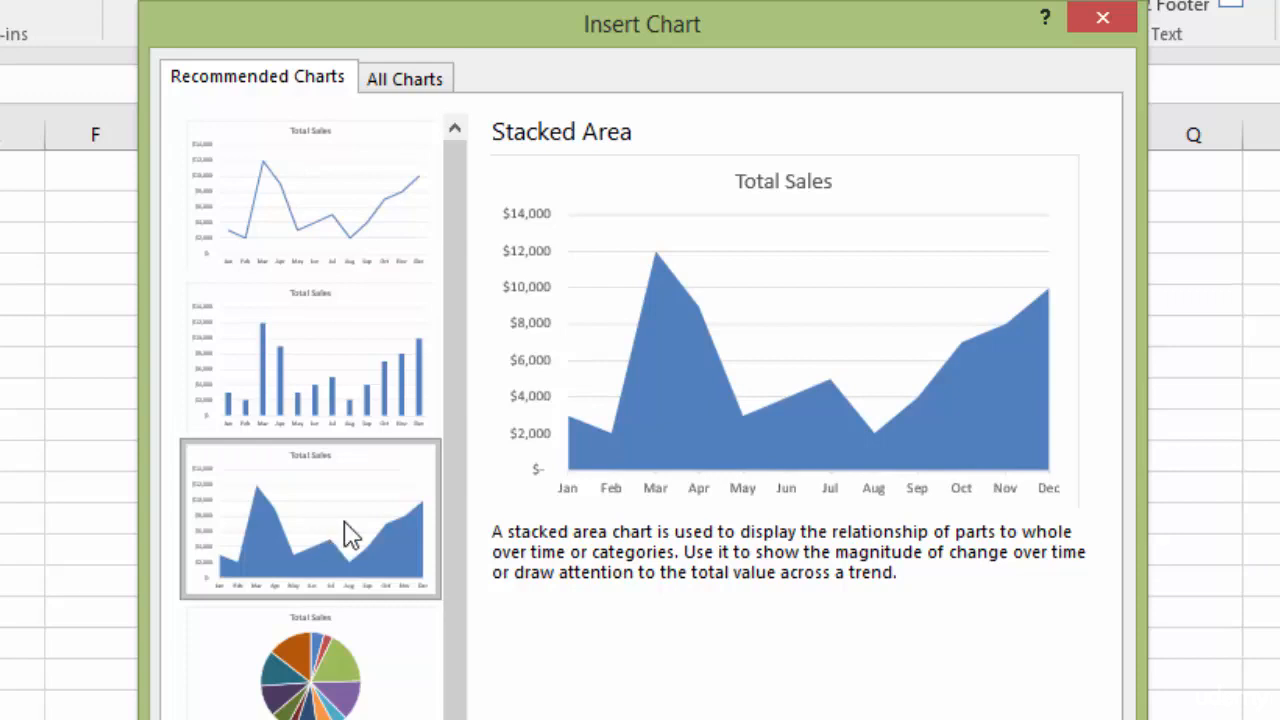
{"action": "left_click", "coordinate": [297, 222]}
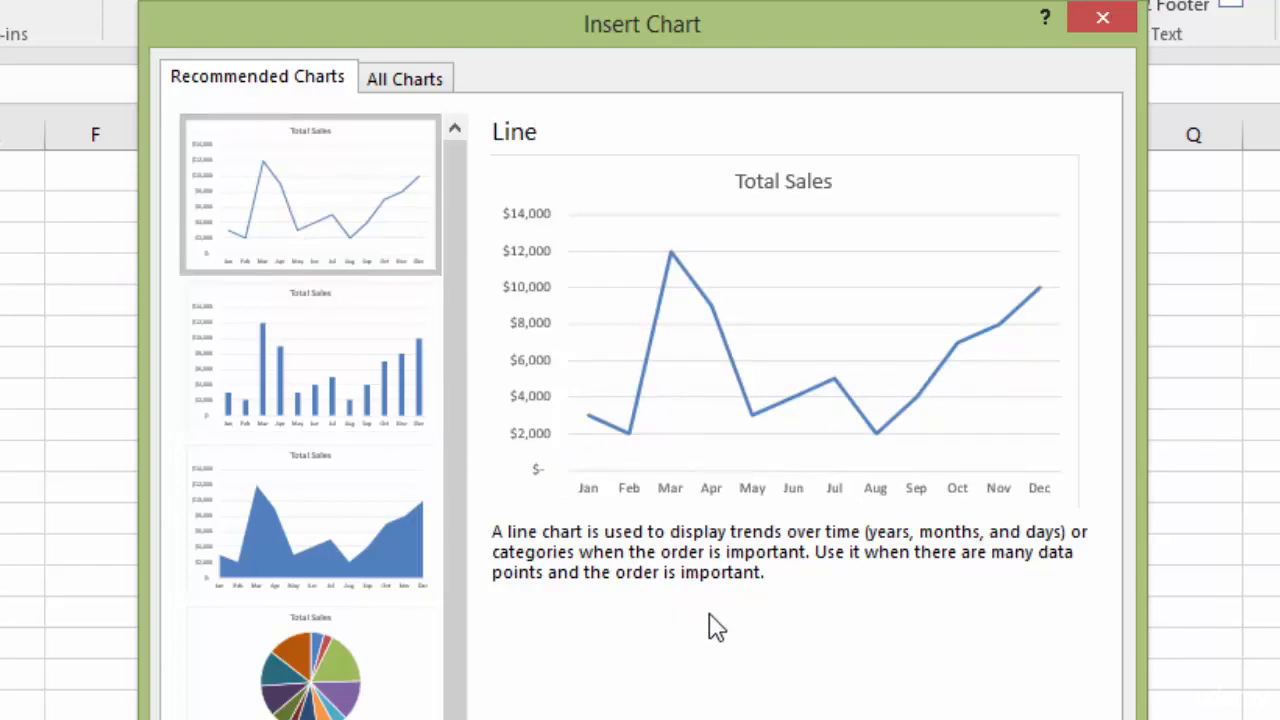
{"action": "left_click", "coordinate": [915, 719]}
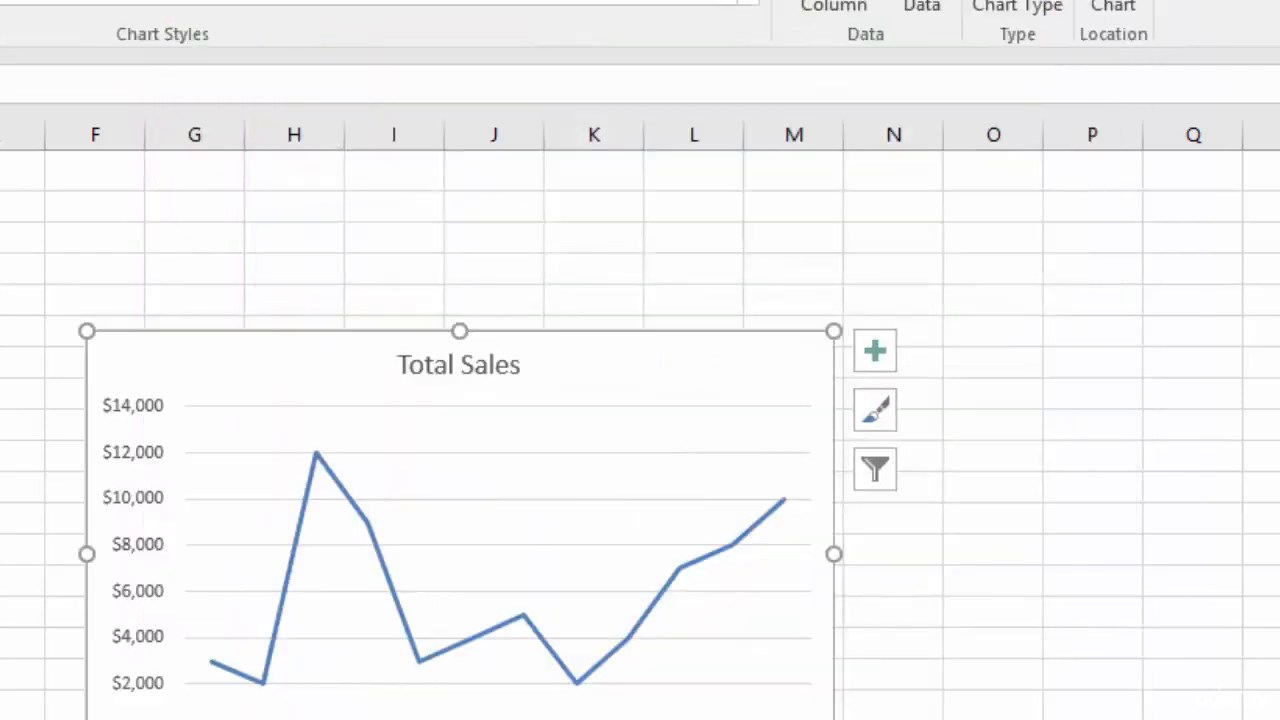
Drag the Total Sales chart up and to the left on the sheet.
{"action": "left_click_drag", "start_coordinate": [673, 338], "coordinate": [480, 208]}
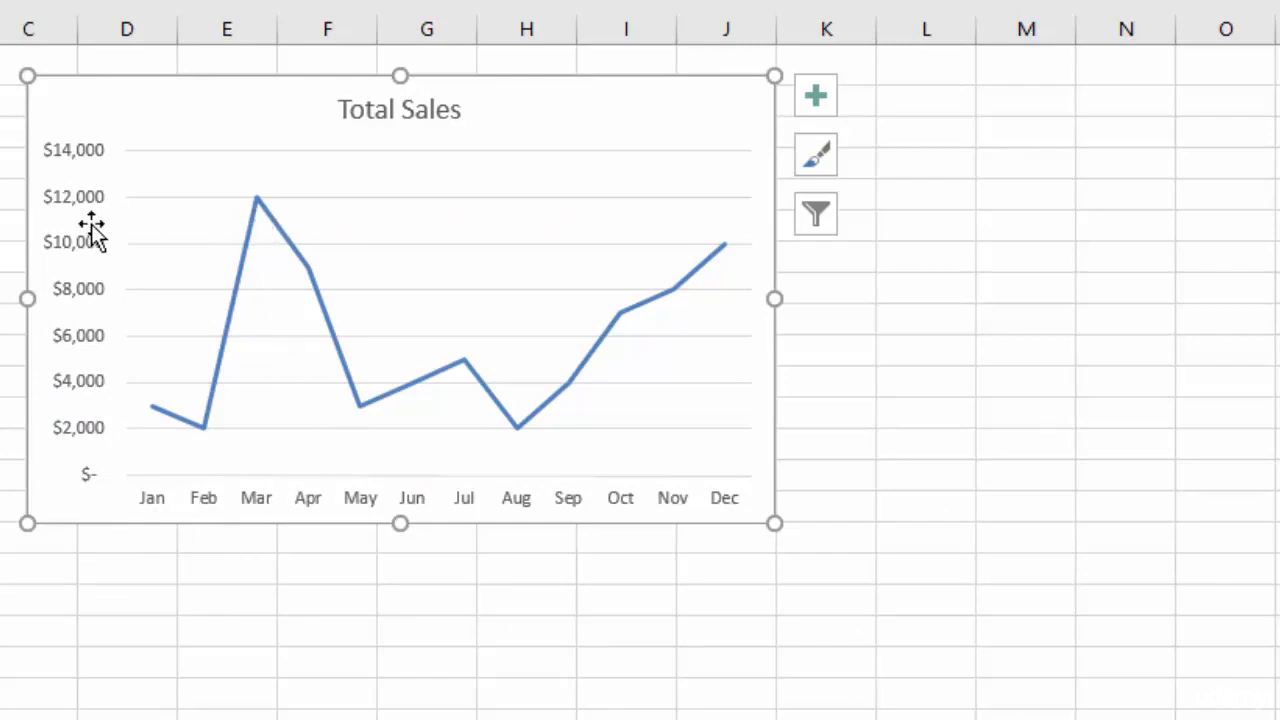
{"action": "left_click", "coordinate": [0, 196]}
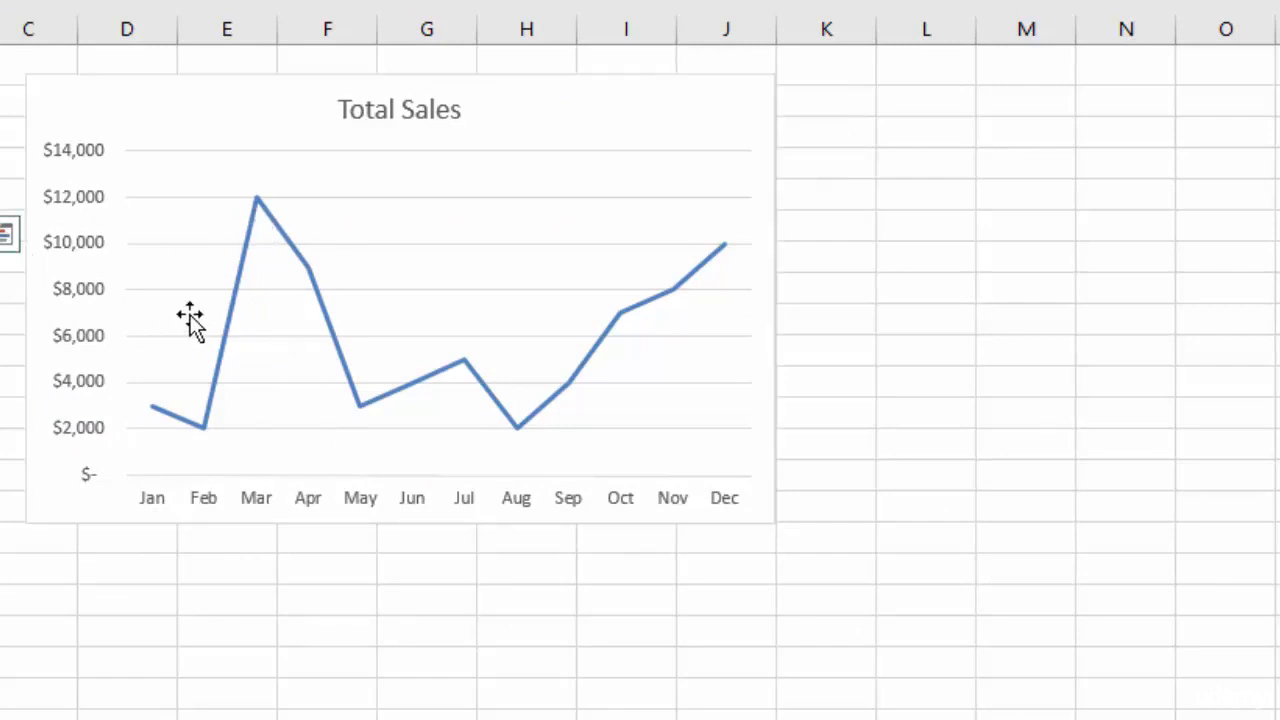
{"action": "mouse_move", "coordinate": [255, 198]}
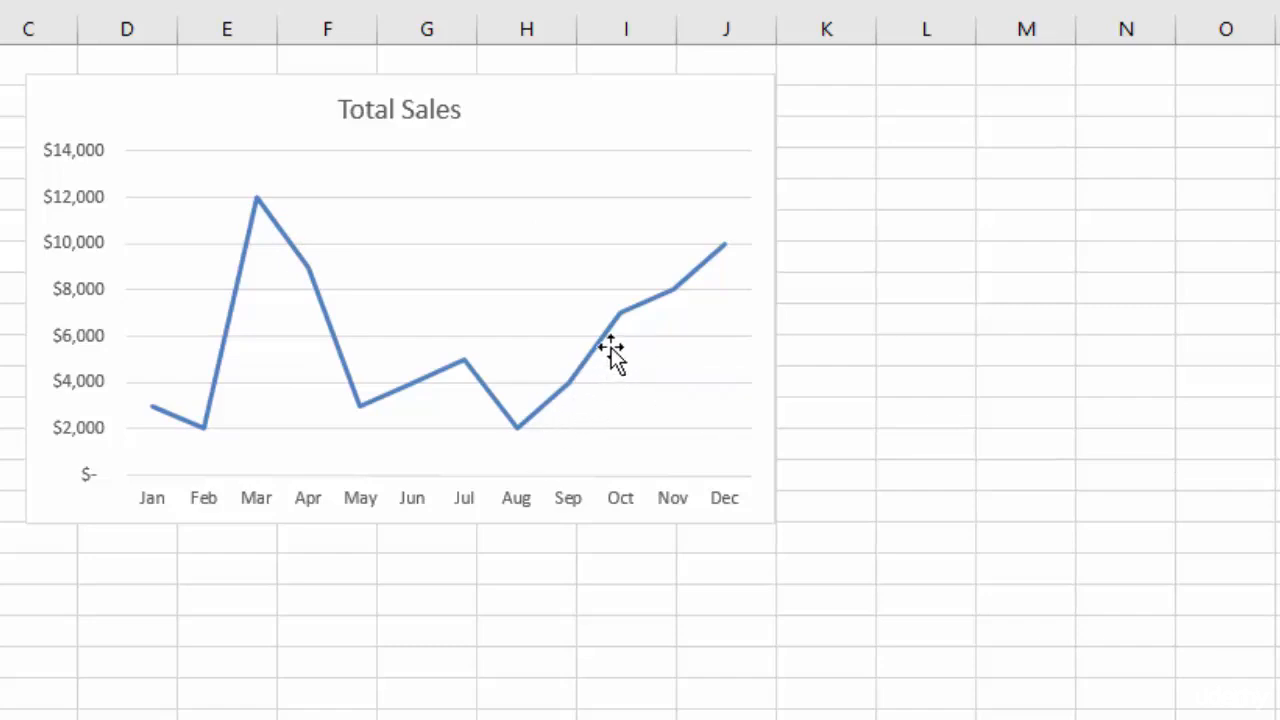
{"action": "mouse_move", "coordinate": [729, 258]}
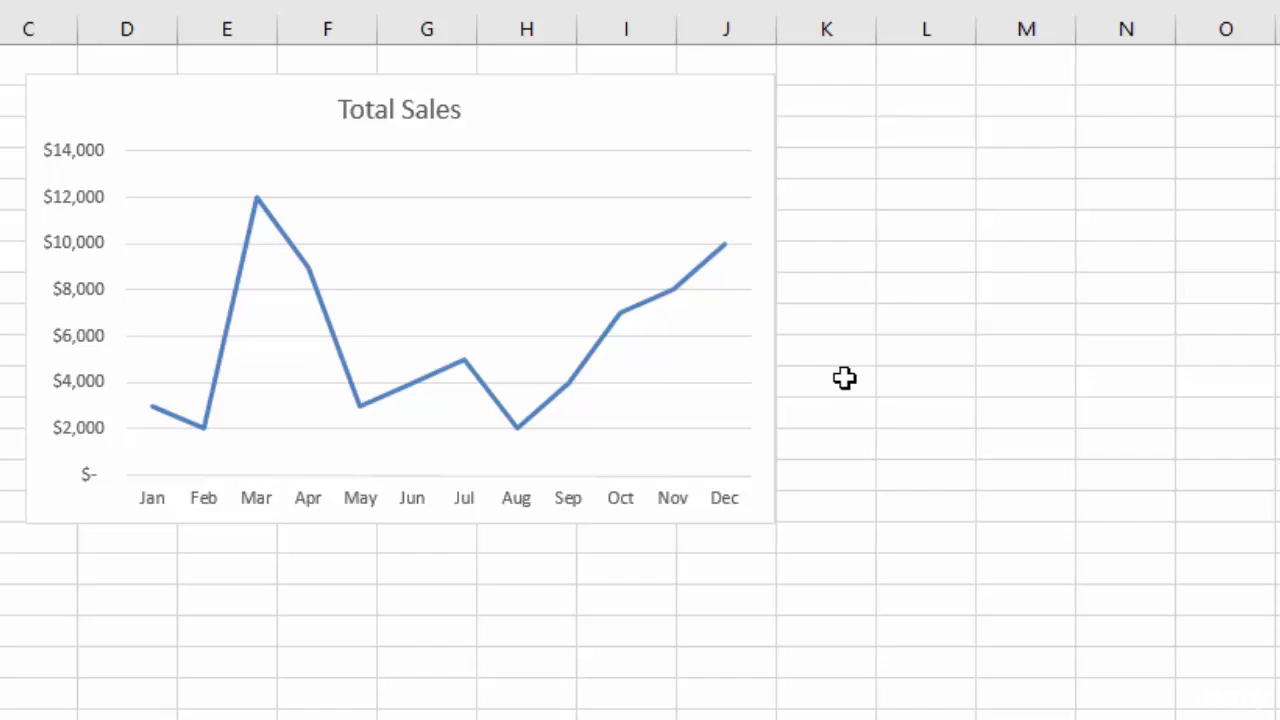
Delete the chart's horizontal gridlines, then undo to restore them.
{"action": "left_click", "coordinate": [461, 210]}
{"action": "key", "text": "Delete"}
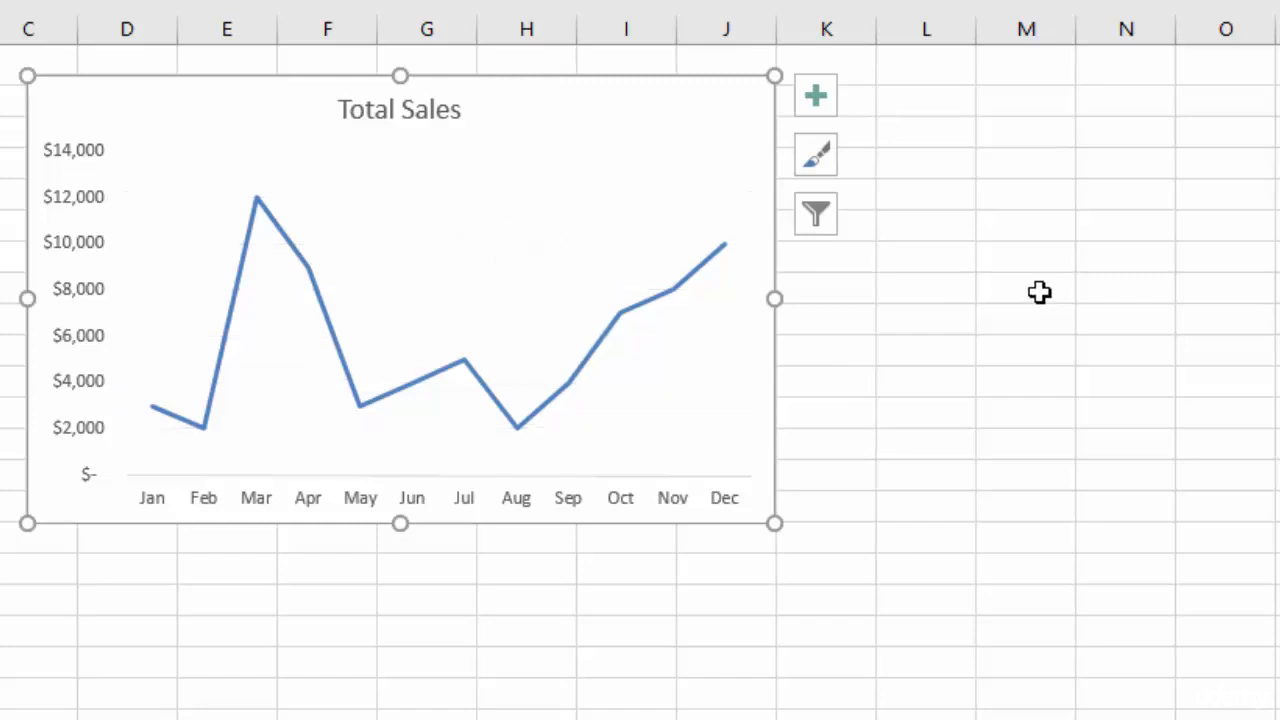
{"action": "key", "text": "ctrl+z"}
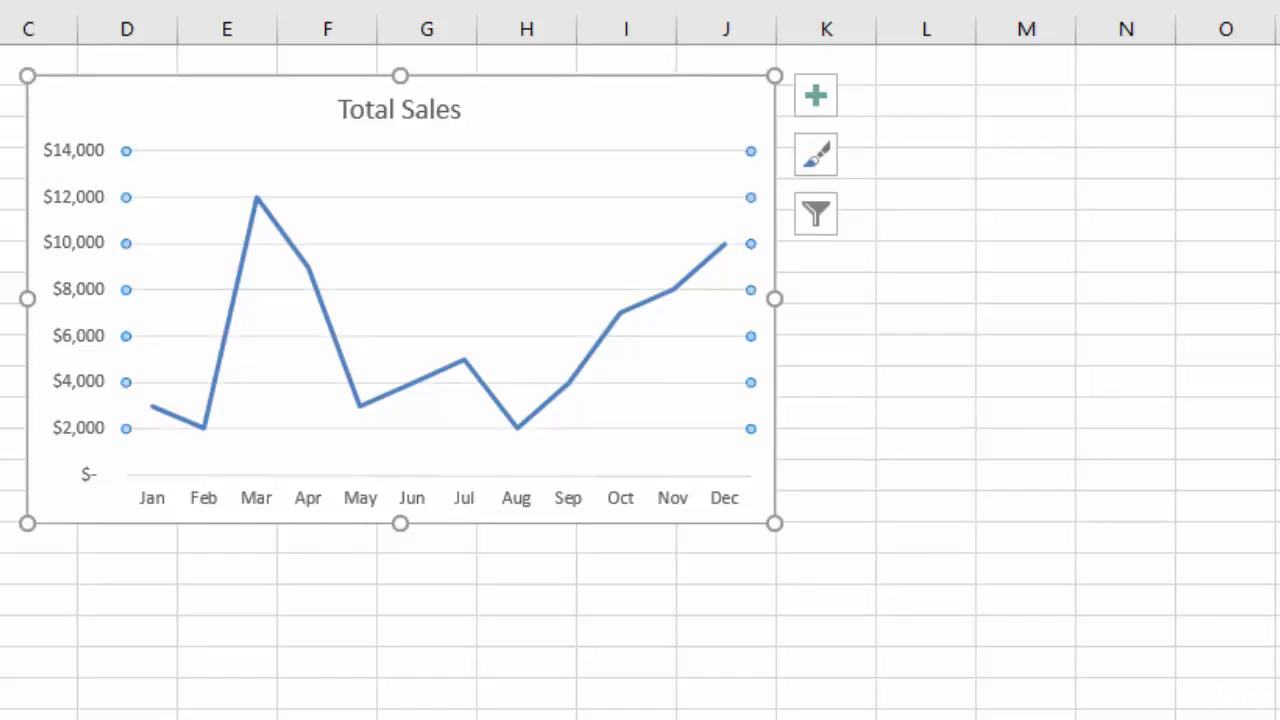
{"action": "left_click", "coordinate": [896, 257]}
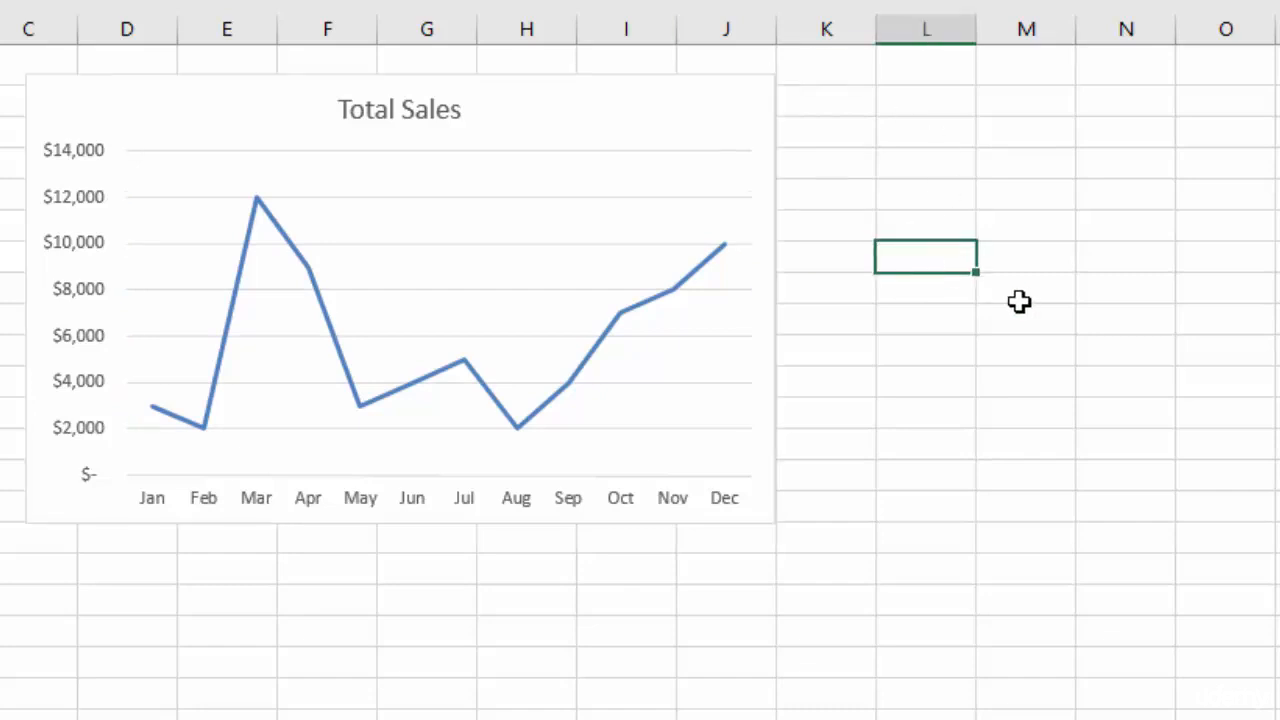
Make the Total Sales chart title bold at font size 16.
{"action": "left_click", "coordinate": [400, 106]}
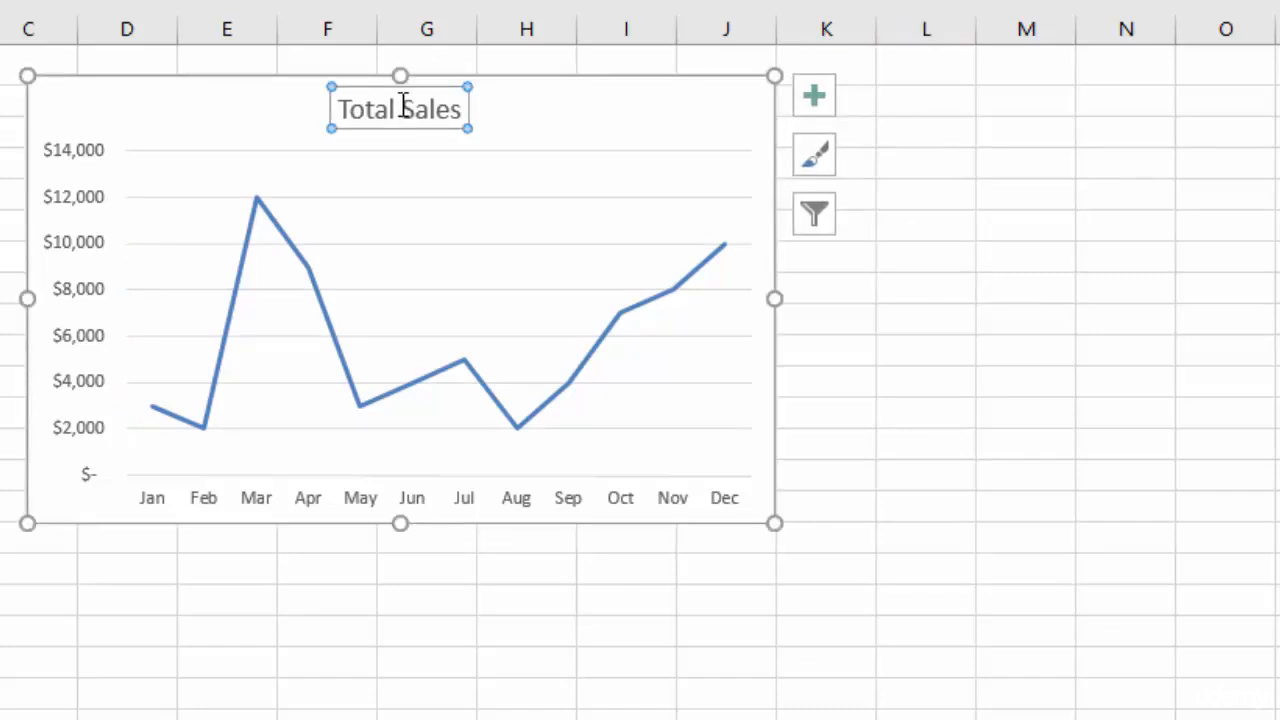
{"action": "double_click", "coordinate": [428, 106]}
{"action": "double_click", "coordinate": [386, 109]}
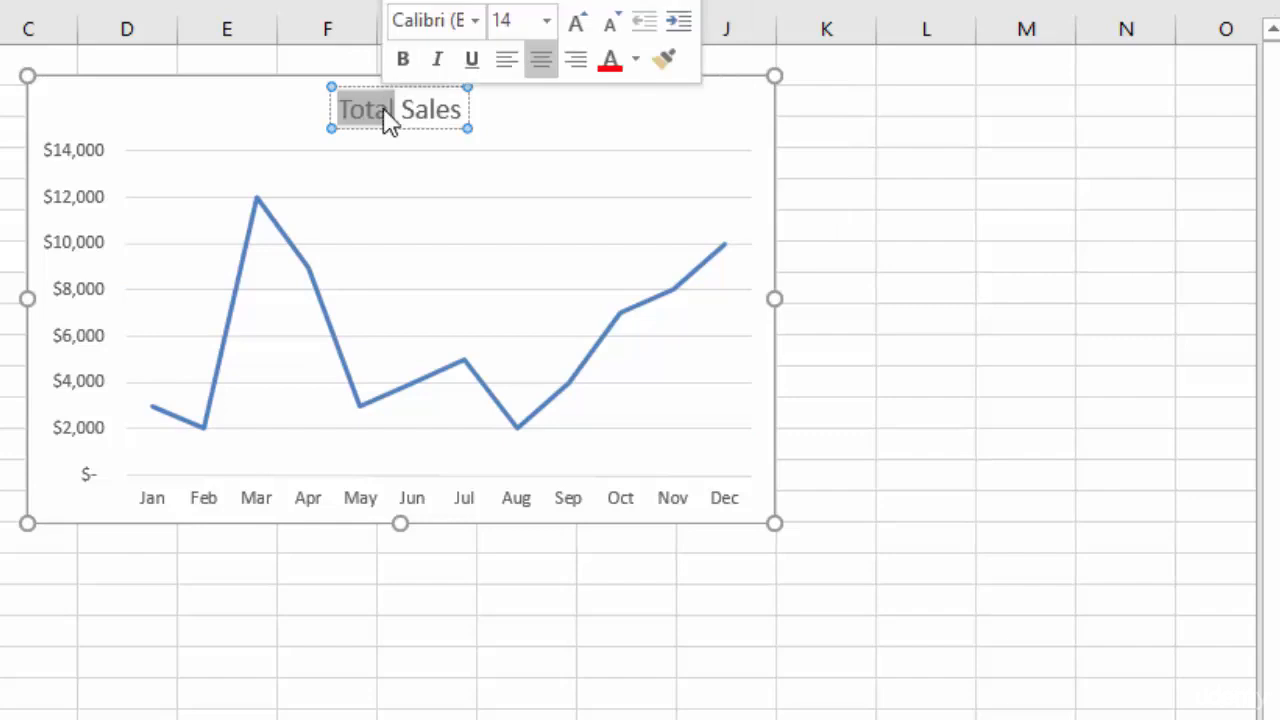
{"action": "triple_click", "coordinate": [387, 110]}
{"action": "left_click", "coordinate": [406, 58]}
{"action": "left_click", "coordinate": [548, 20]}
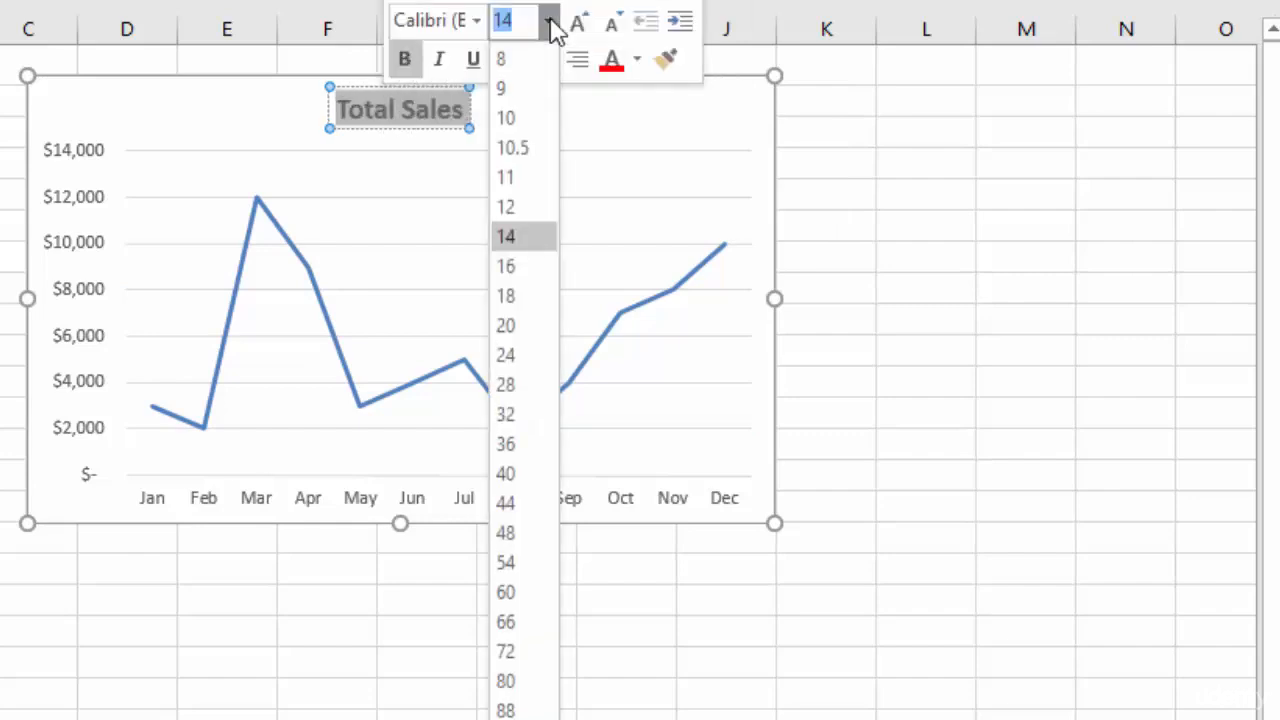
{"action": "left_click", "coordinate": [528, 266]}
{"action": "left_click", "coordinate": [771, 157]}
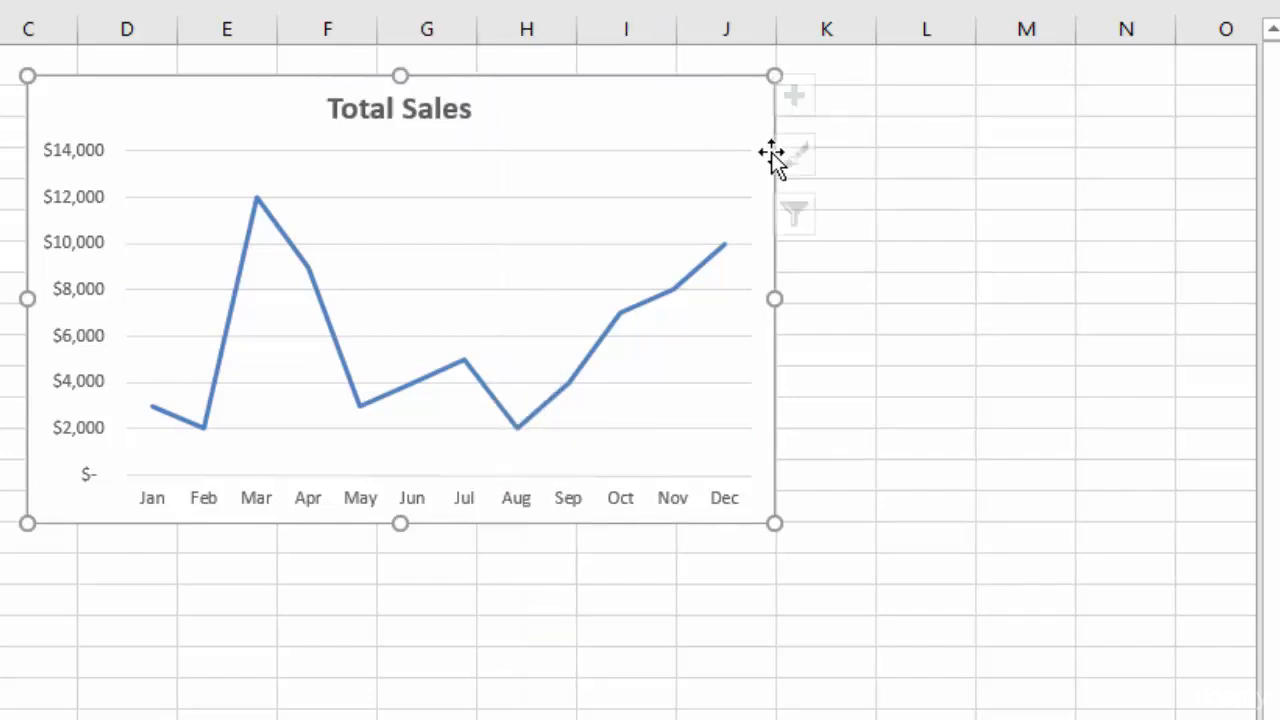
Turn the sales line red with a monochromatic colour scheme.
{"action": "left_click", "coordinate": [660, 306]}
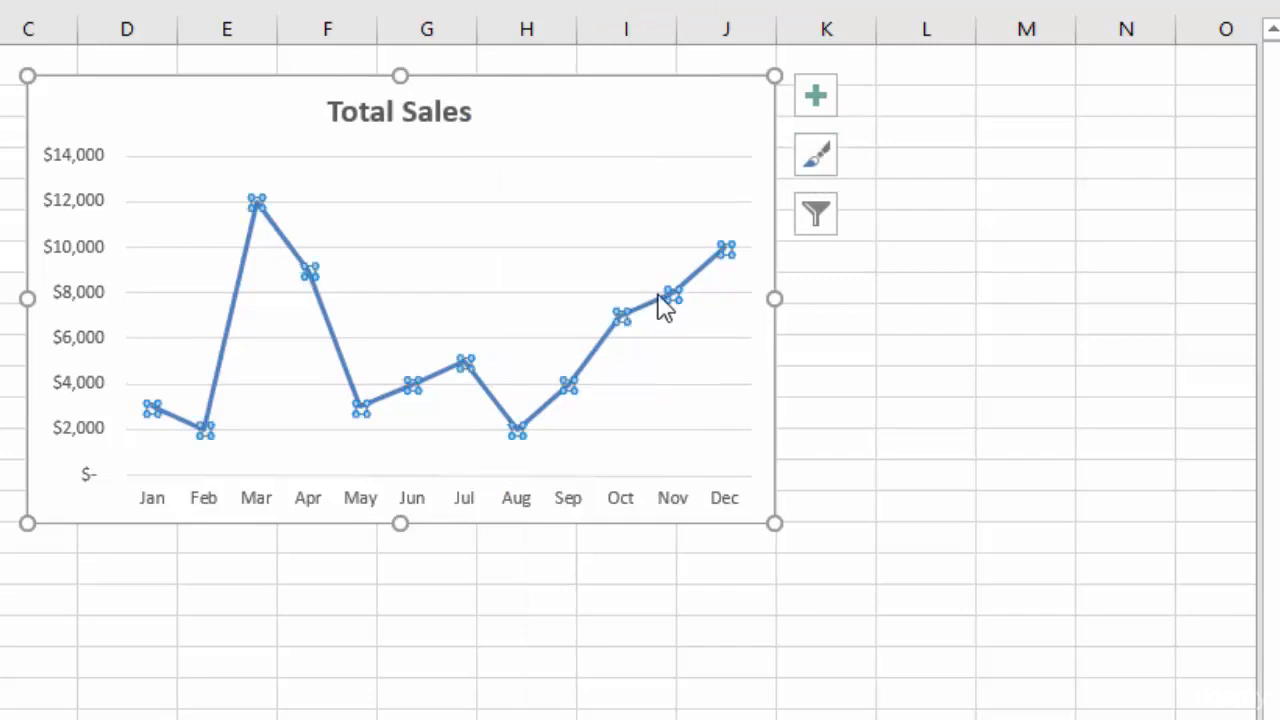
{"action": "left_click", "coordinate": [815, 160]}
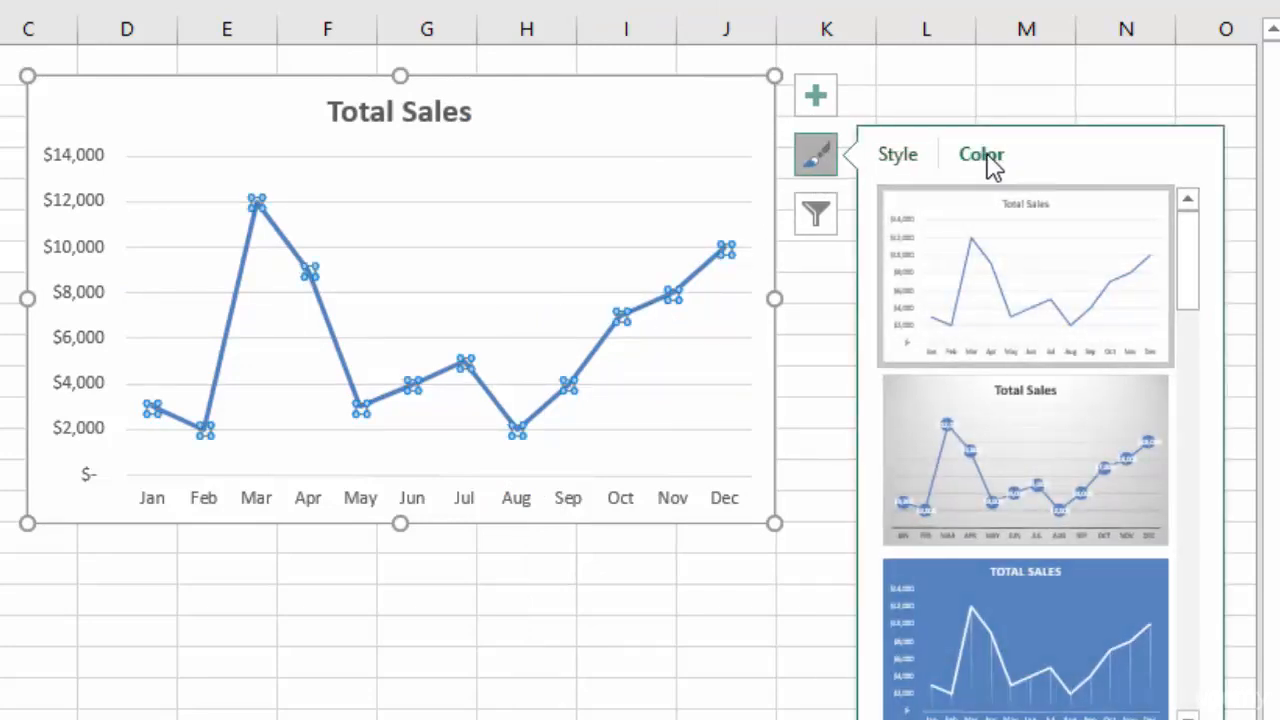
{"action": "left_click", "coordinate": [984, 157]}
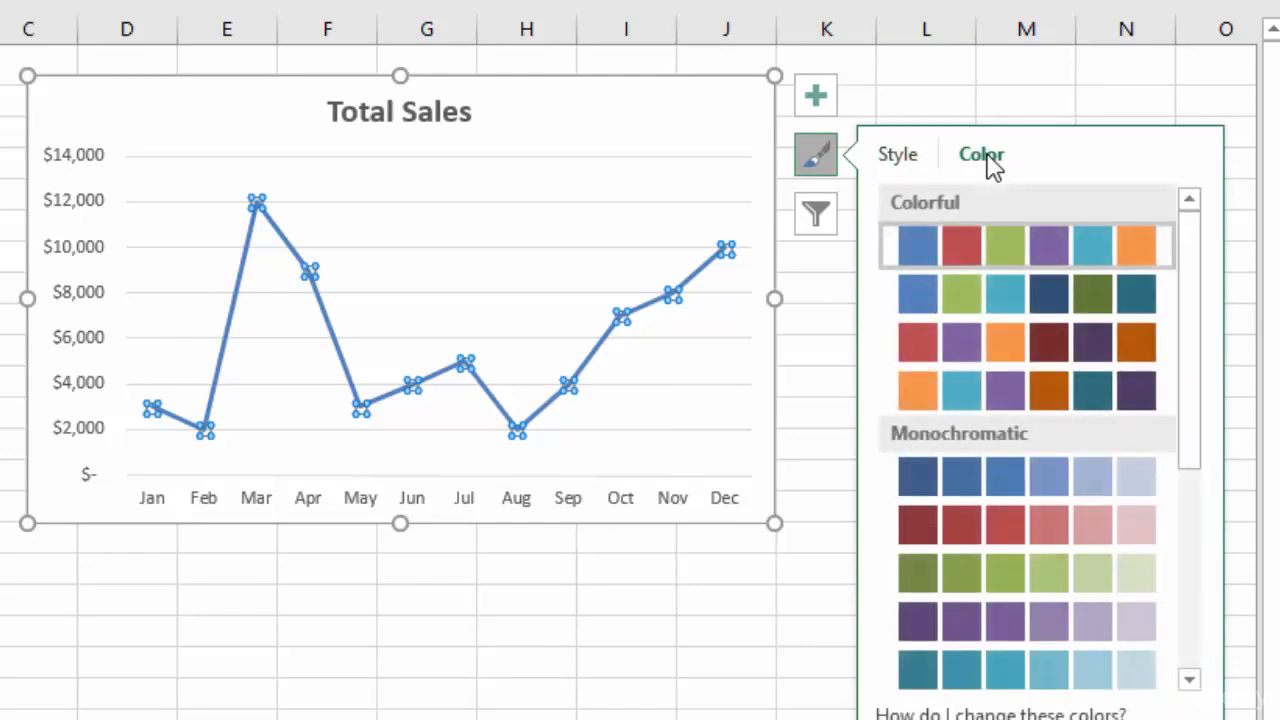
{"action": "left_click", "coordinate": [1019, 517]}
{"action": "mouse_move", "coordinate": [627, 316]}
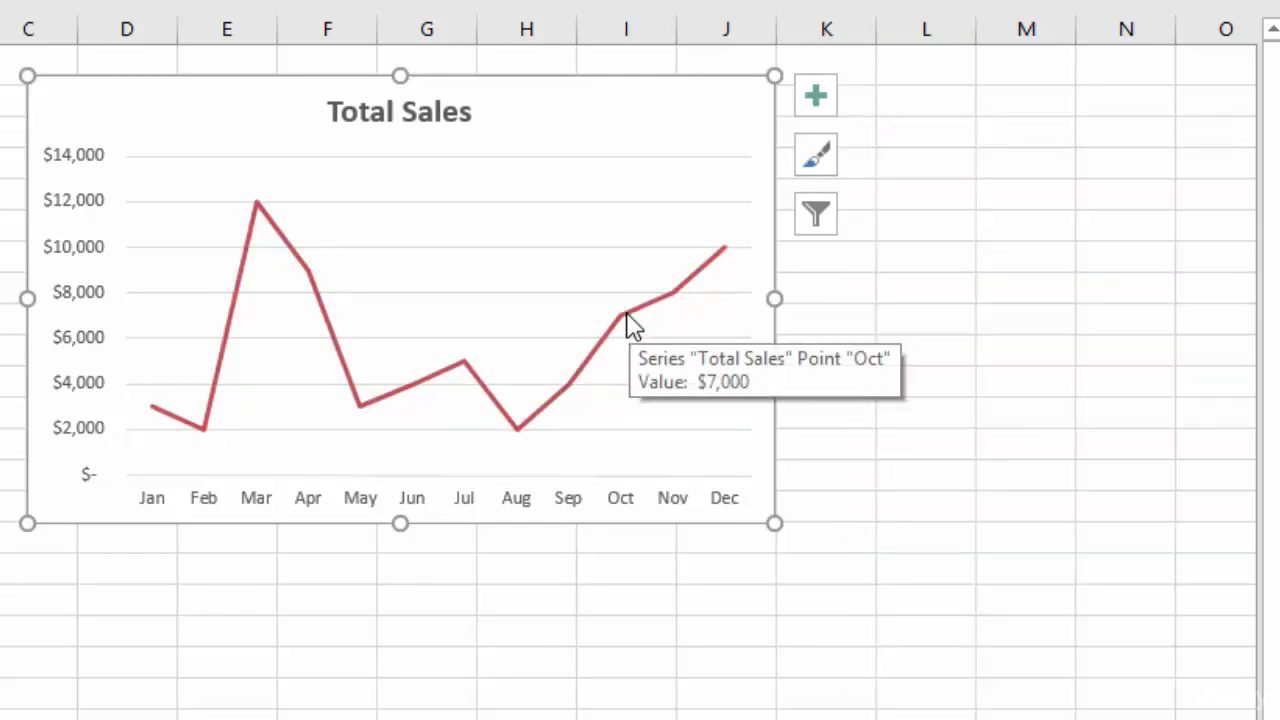
Set the month axis position to On tick marks so the line spans Jan to Dec.
{"action": "left_click", "coordinate": [453, 506]}
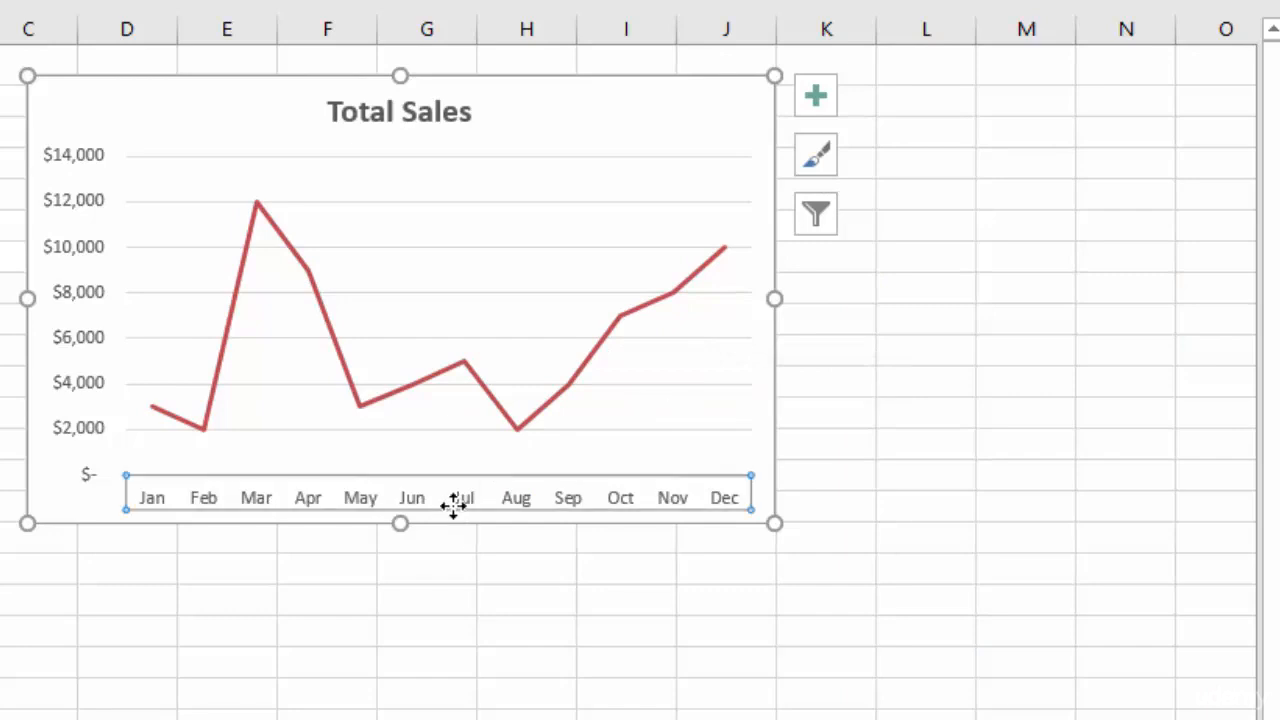
{"action": "double_click", "coordinate": [453, 506]}
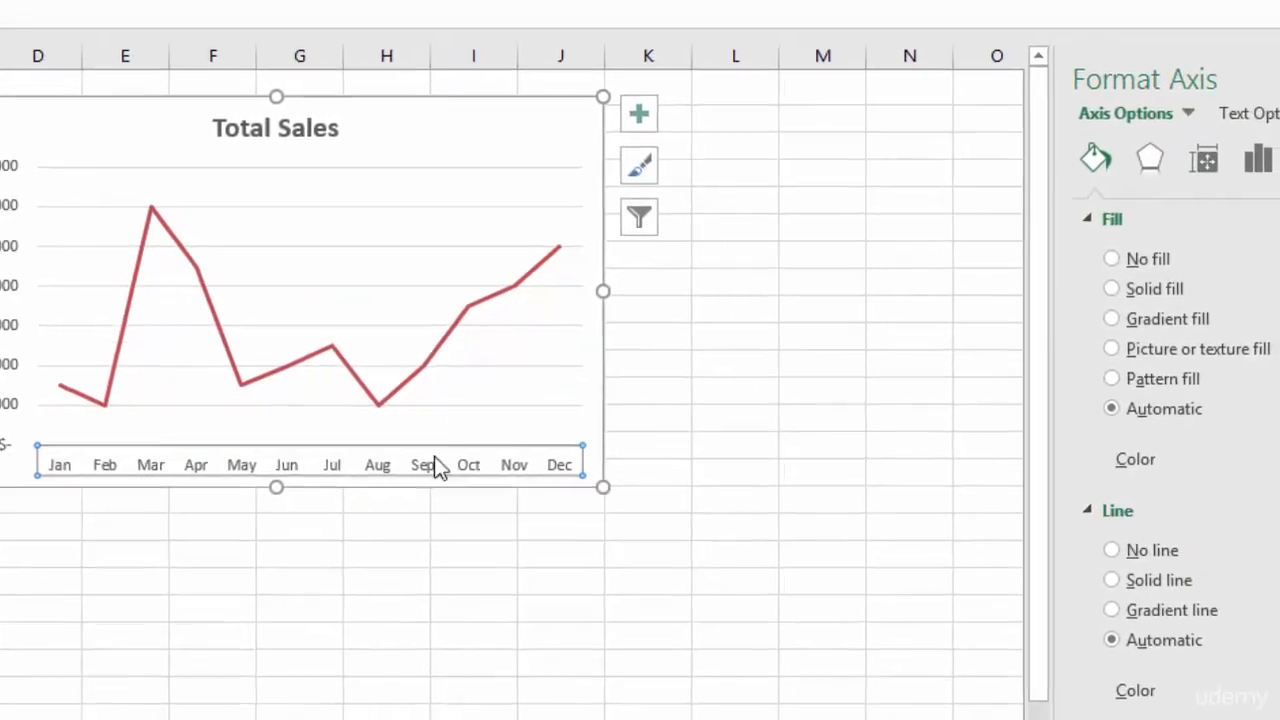
{"action": "left_click", "coordinate": [1257, 157]}
{"action": "left_click", "coordinate": [1026, 219]}
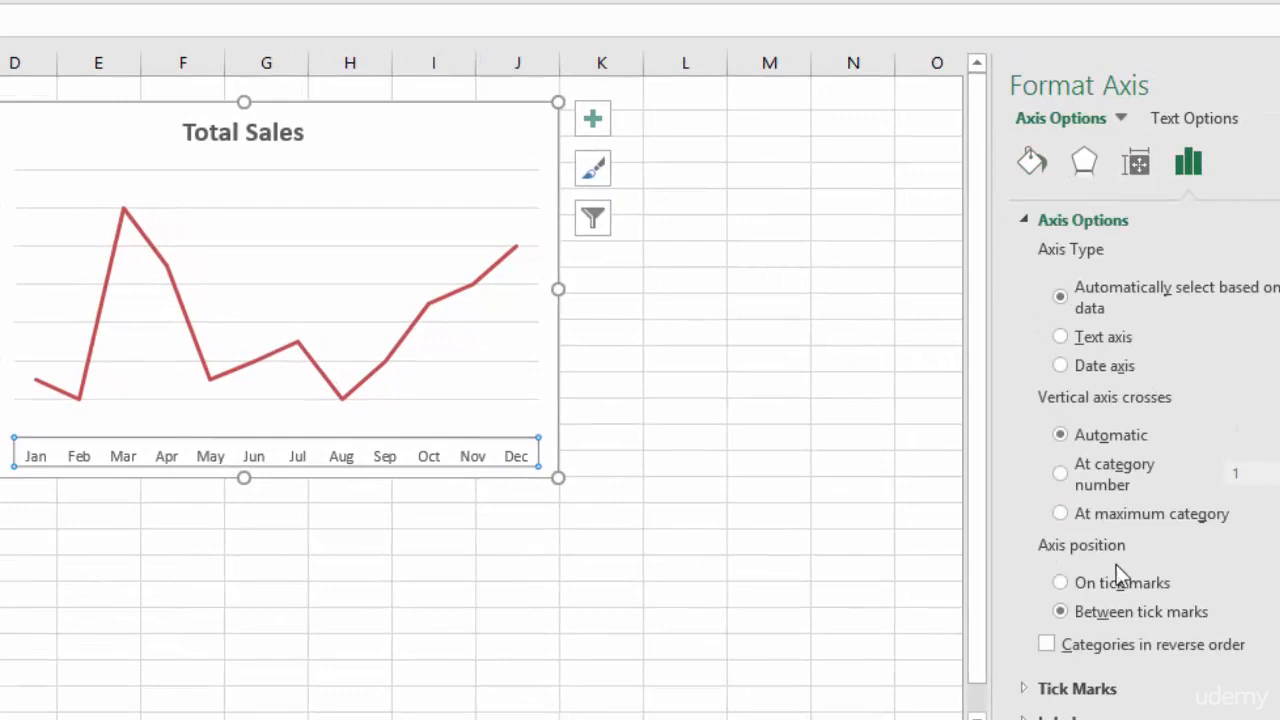
{"action": "left_click", "coordinate": [1060, 583]}
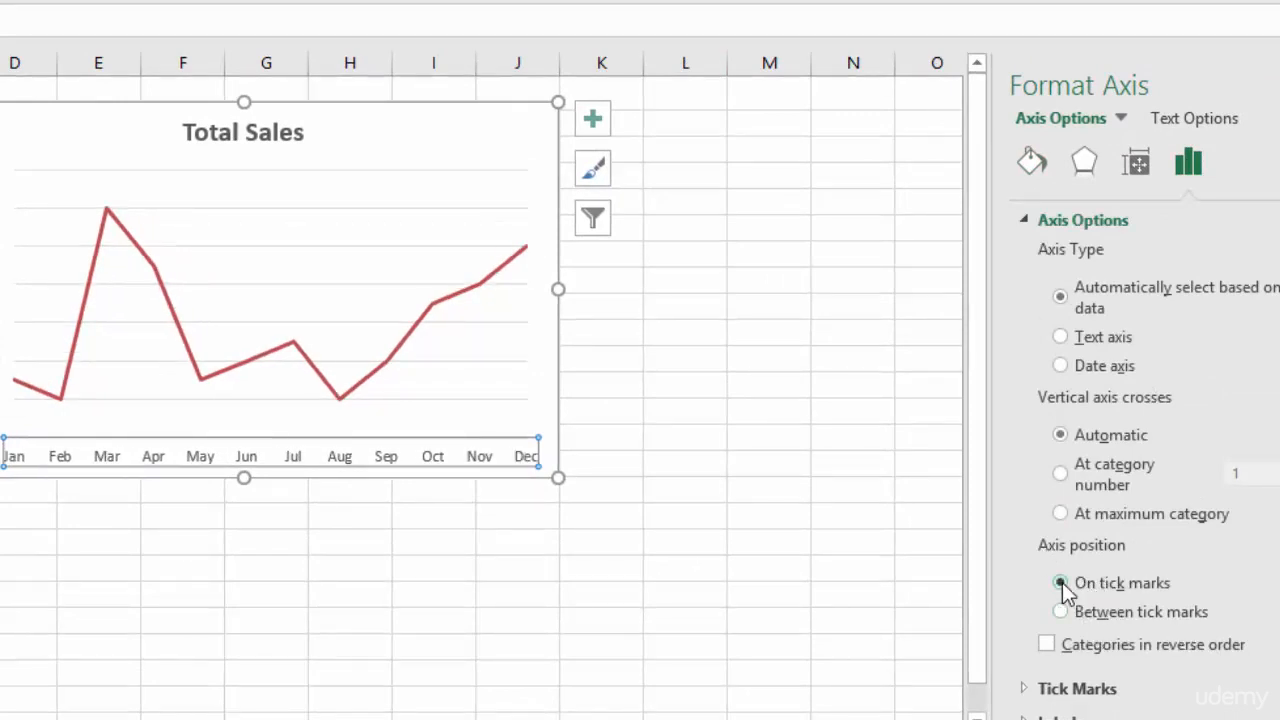
{"action": "left_click", "coordinate": [1064, 612]}
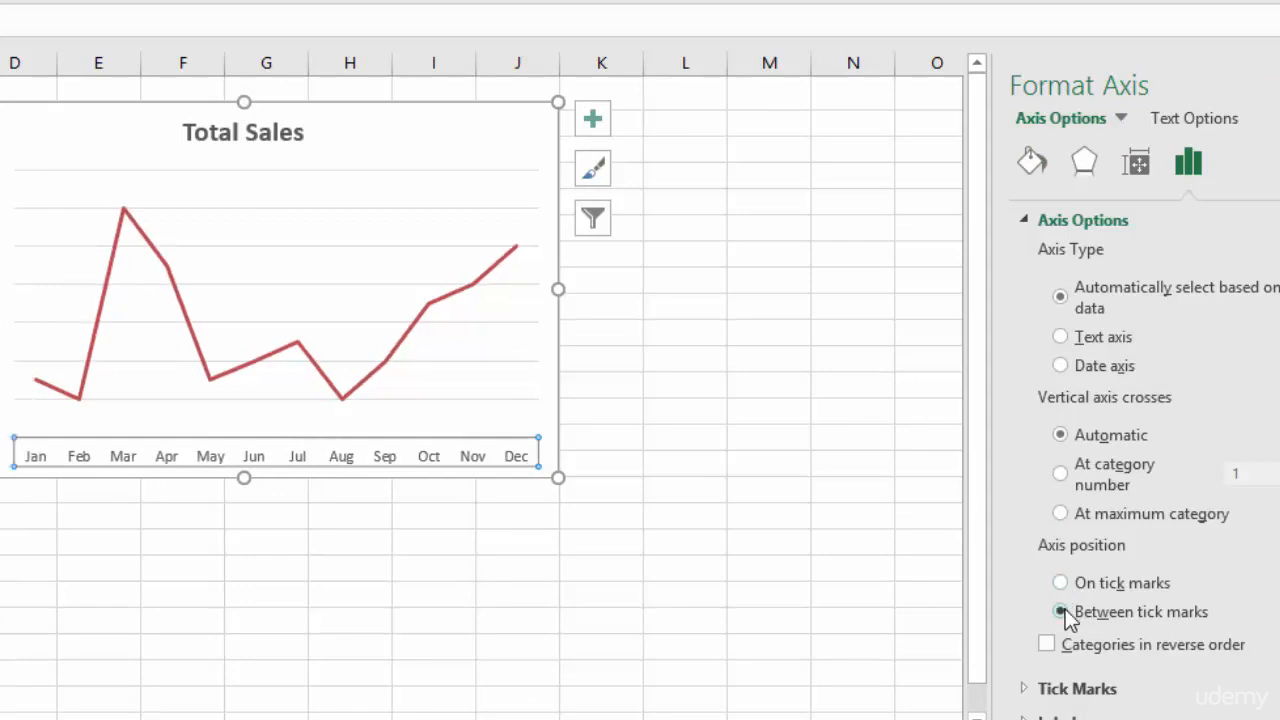
{"action": "left_click", "coordinate": [1060, 583]}
{"action": "left_click", "coordinate": [1060, 583]}
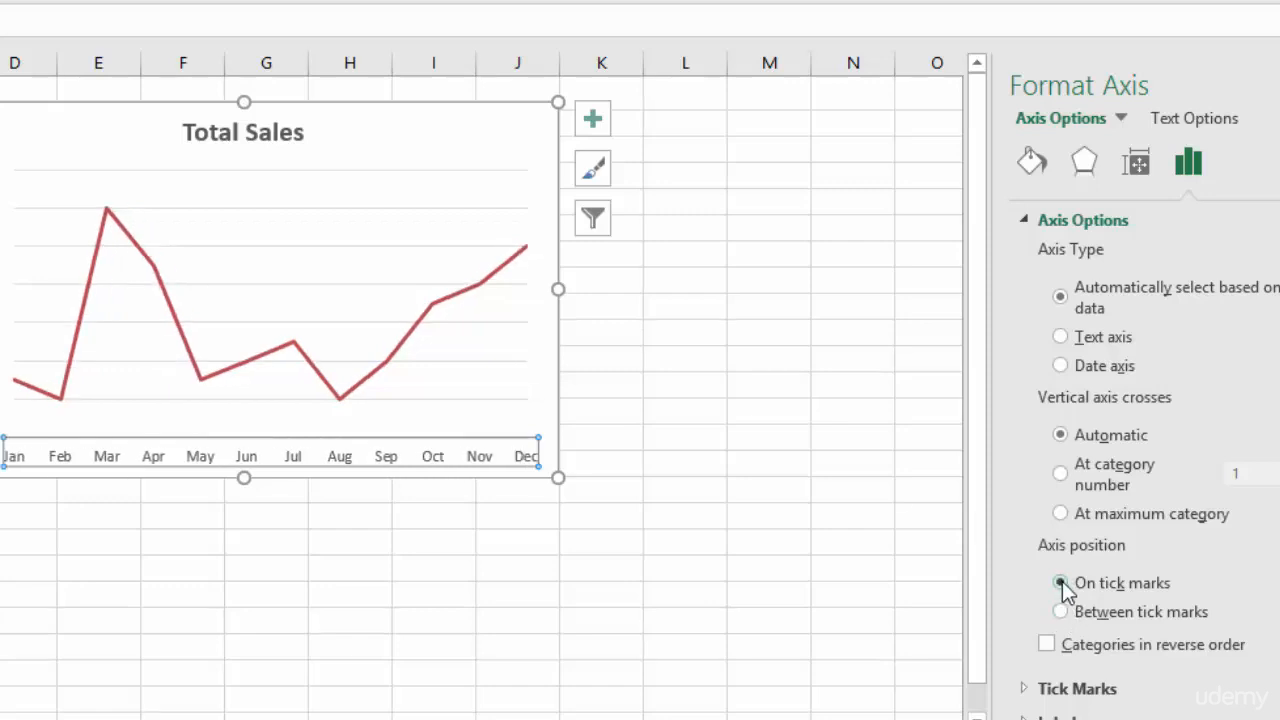
{"action": "left_click", "coordinate": [620, 286]}
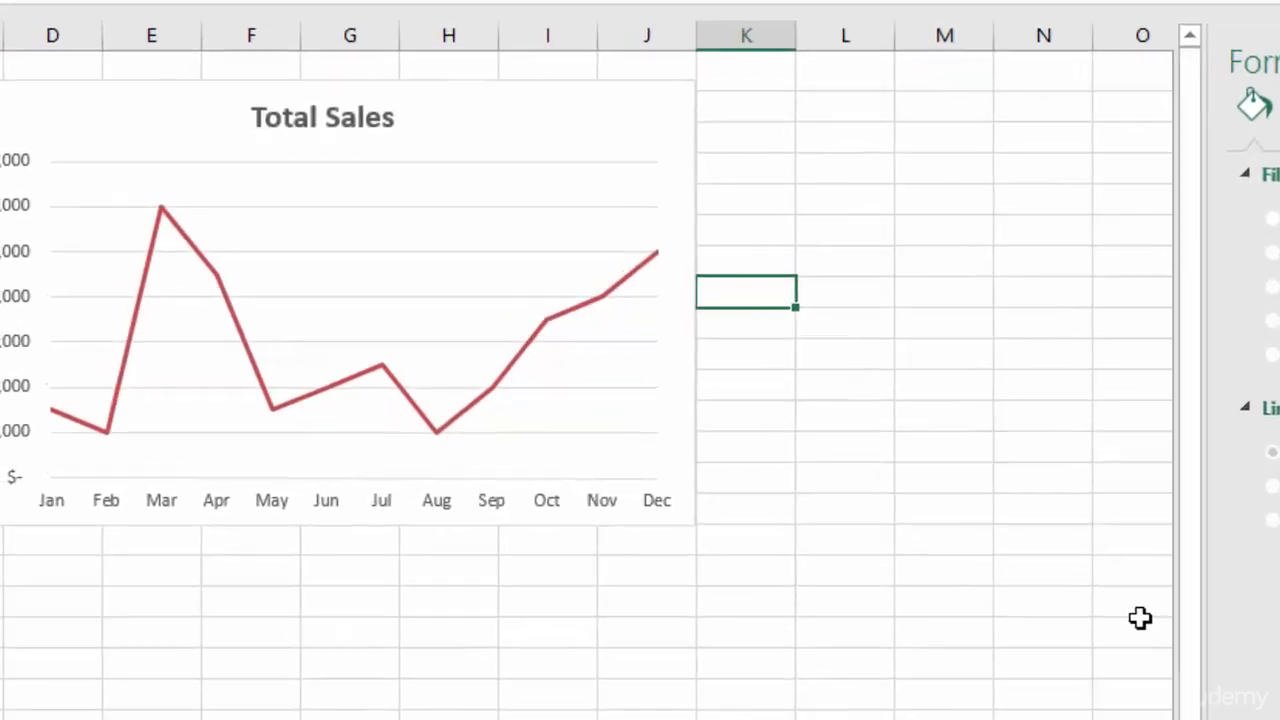
{"action": "left_click", "coordinate": [915, 565]}
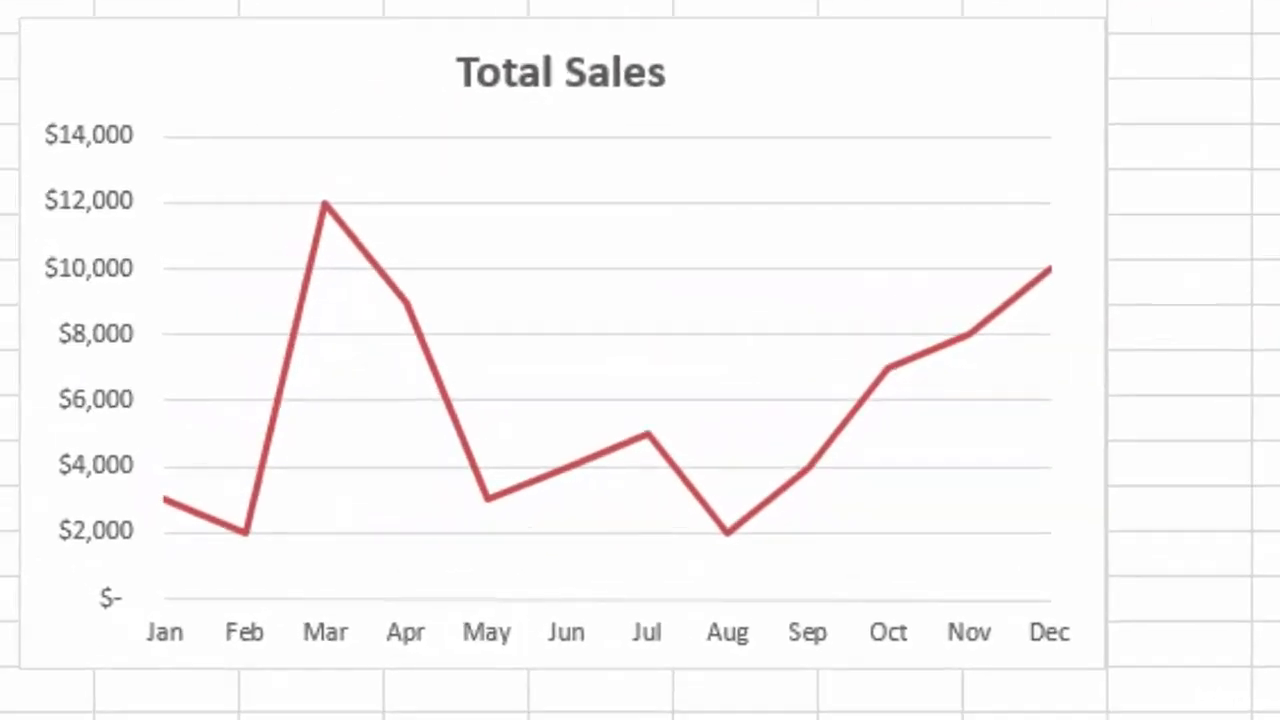